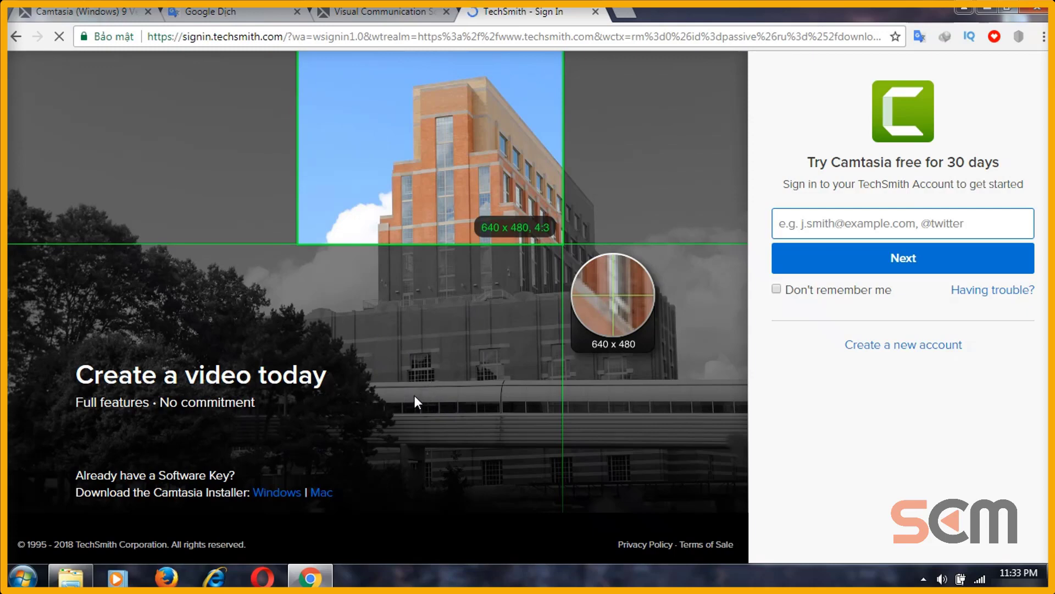
Try to download the Camtasia installer for Windows from the TechSmith sign-in page
left_click(274, 493)
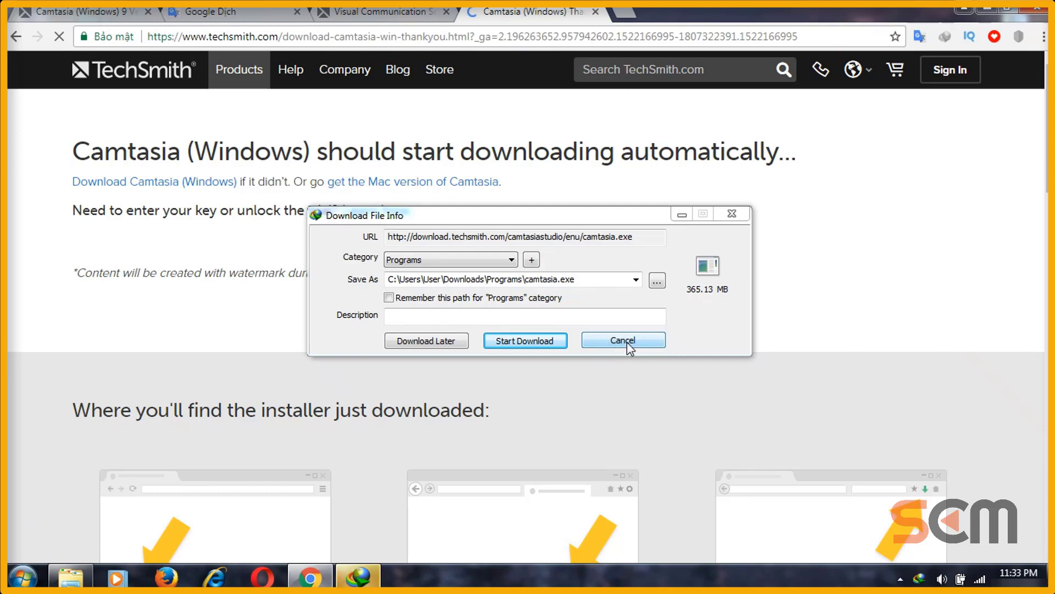
left_click(610, 341)
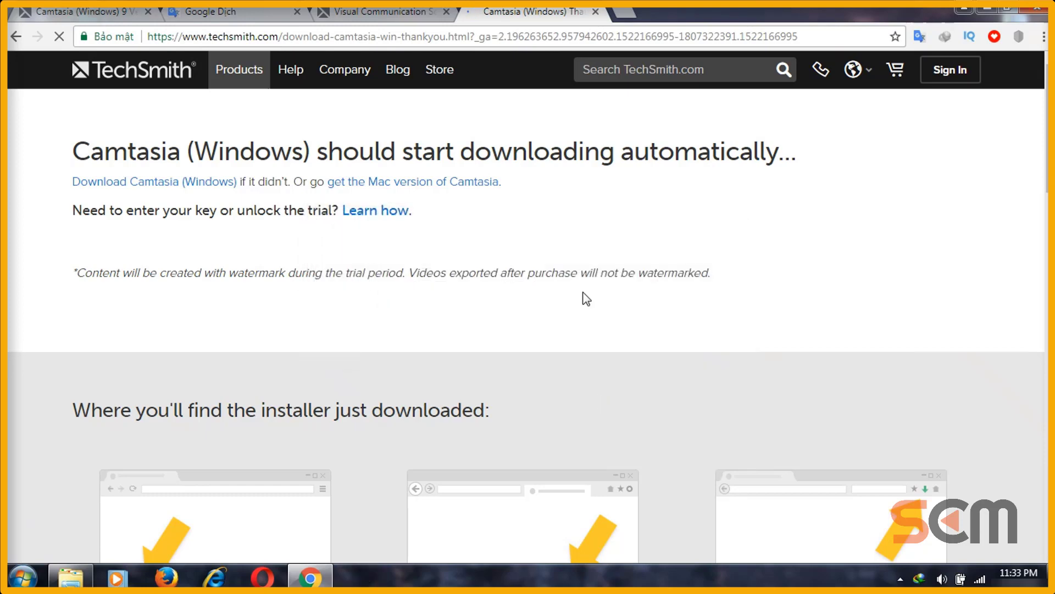
left_click(595, 11)
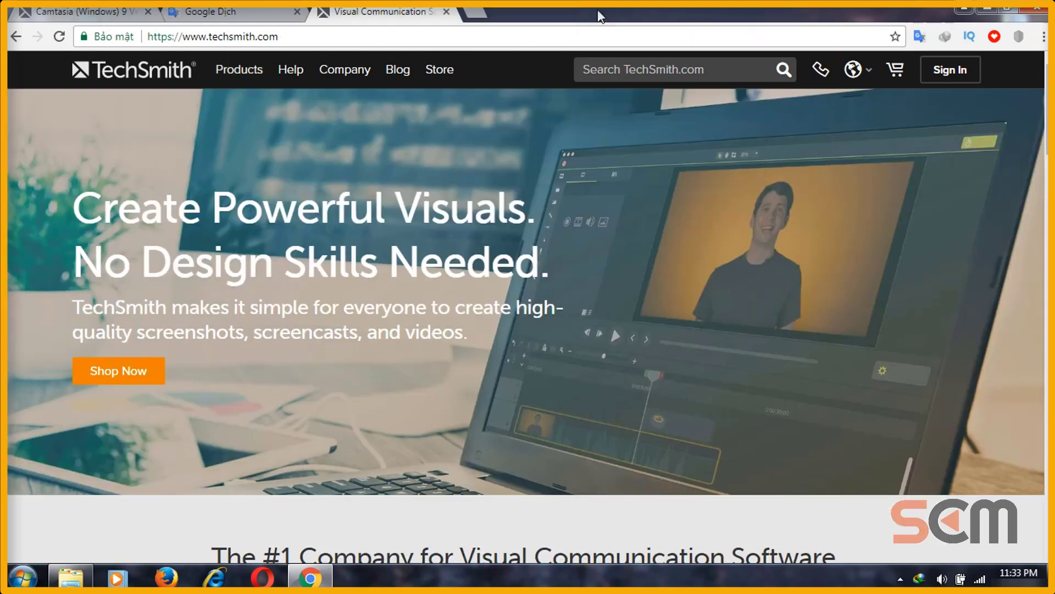
Switch to the Explorer folder that holds the downloaded installer and select the camtasia application file
left_click(77, 575)
left_click_drag(577, 31, 663, 64)
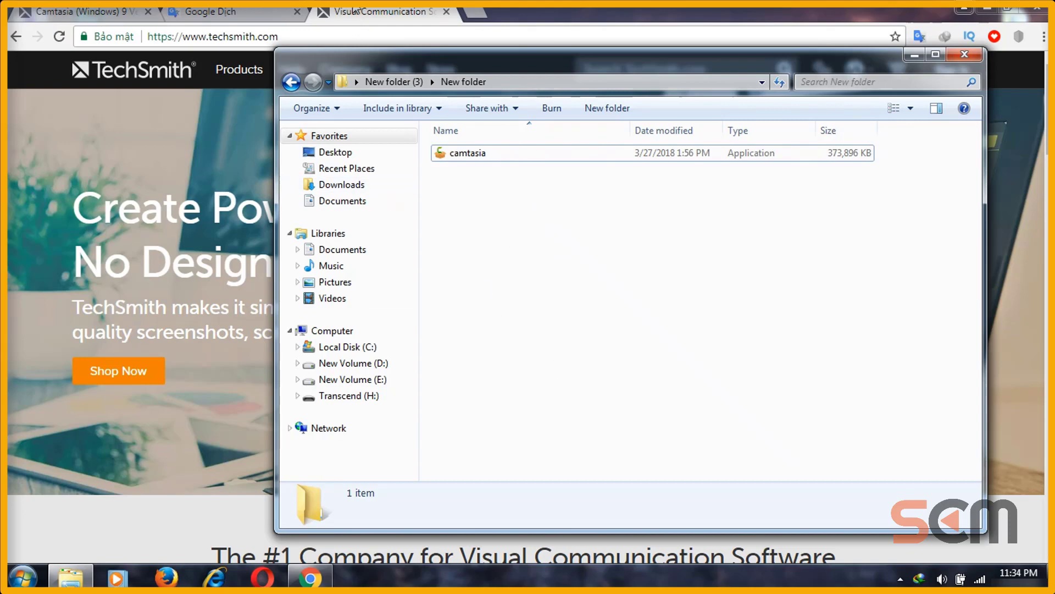
right_click(492, 159)
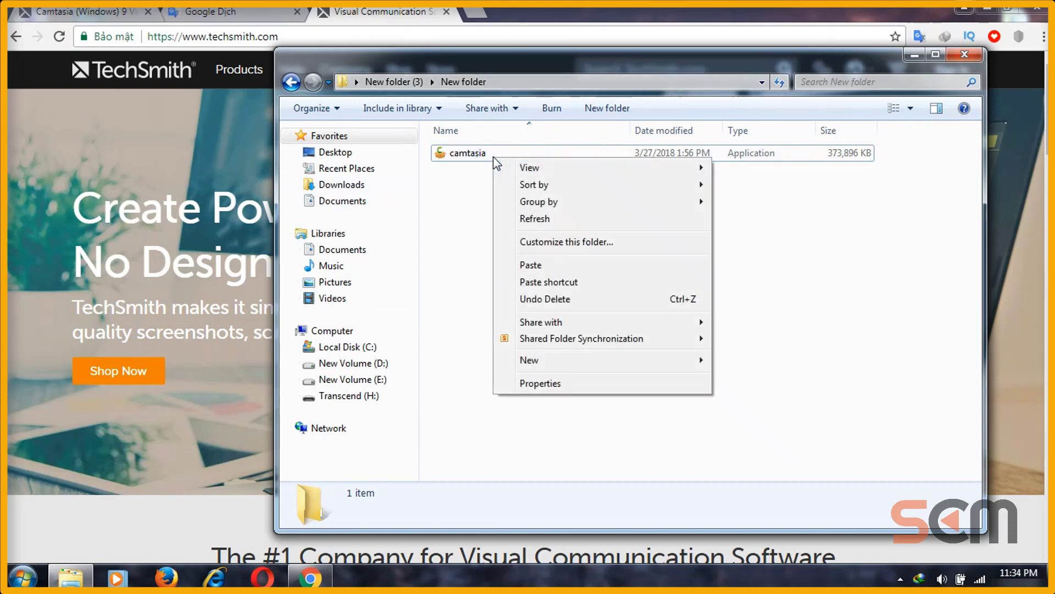
left_click(464, 153)
right_click(464, 154)
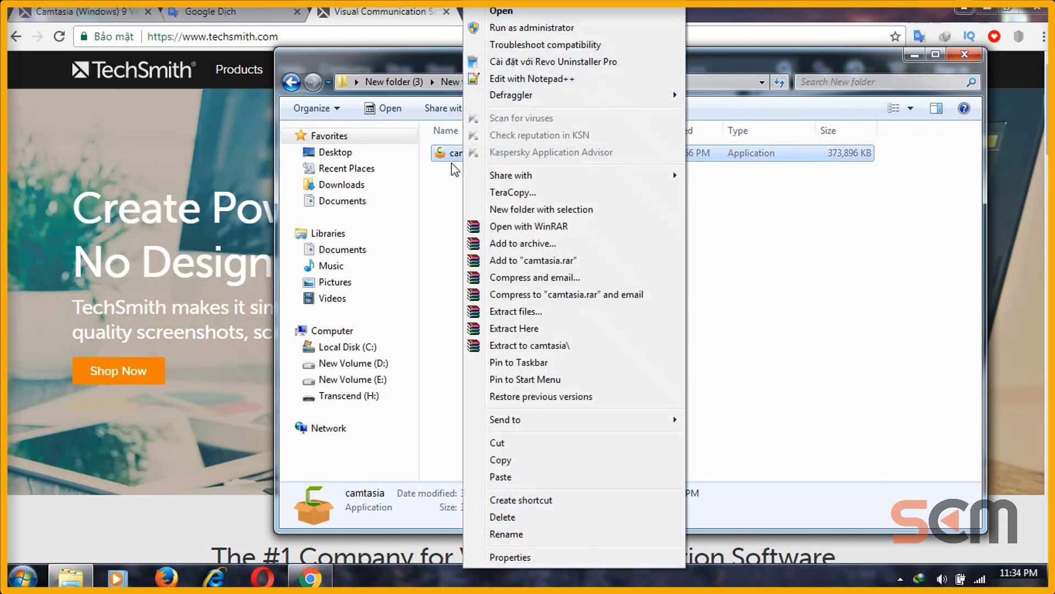
left_click(739, 228)
right_click(548, 156)
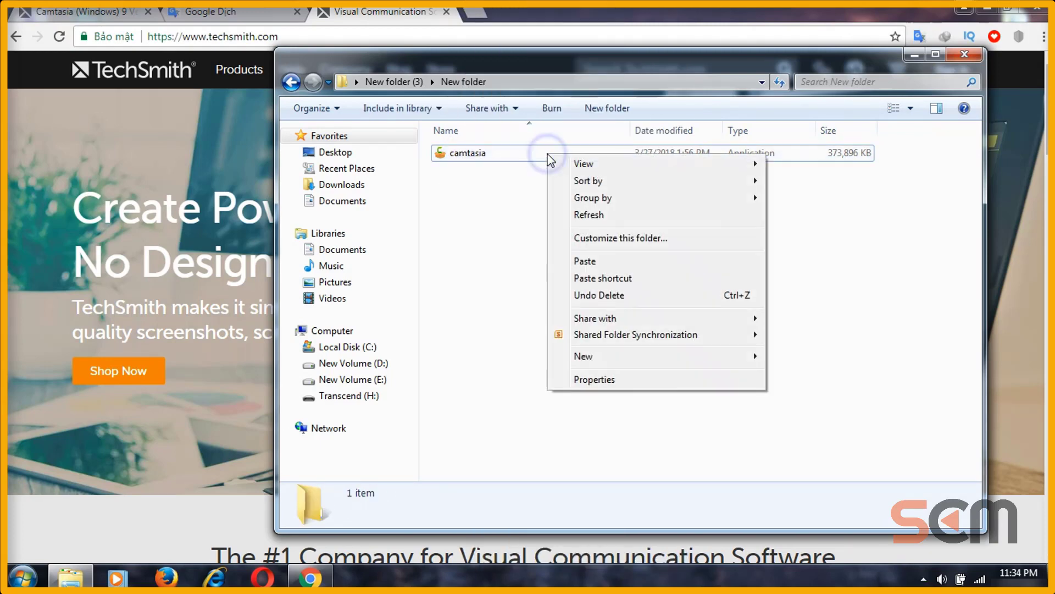
left_click(495, 156)
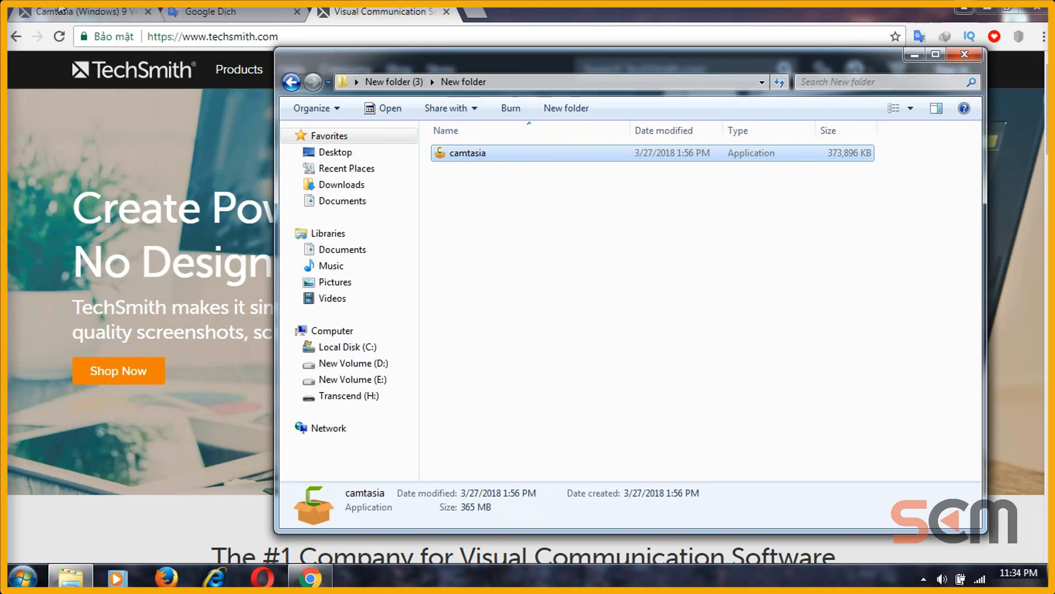
Switch to Chrome and examine the release entries on the Camtasia (Windows) 9 Version History page
left_click(77, 12)
scroll(560, 330, "down", 4)
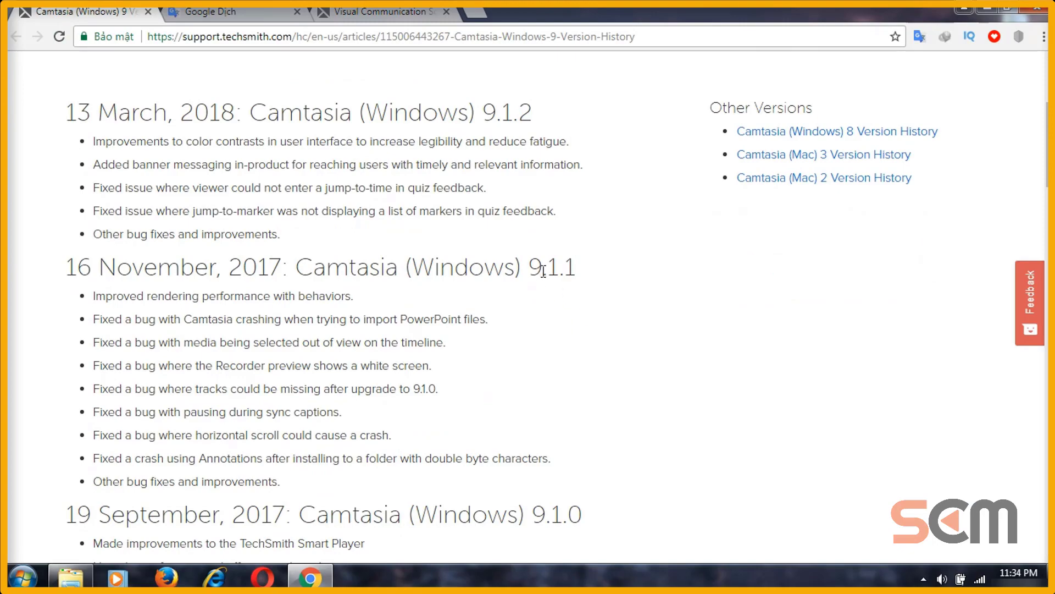
scroll(551, 495, "down", 1)
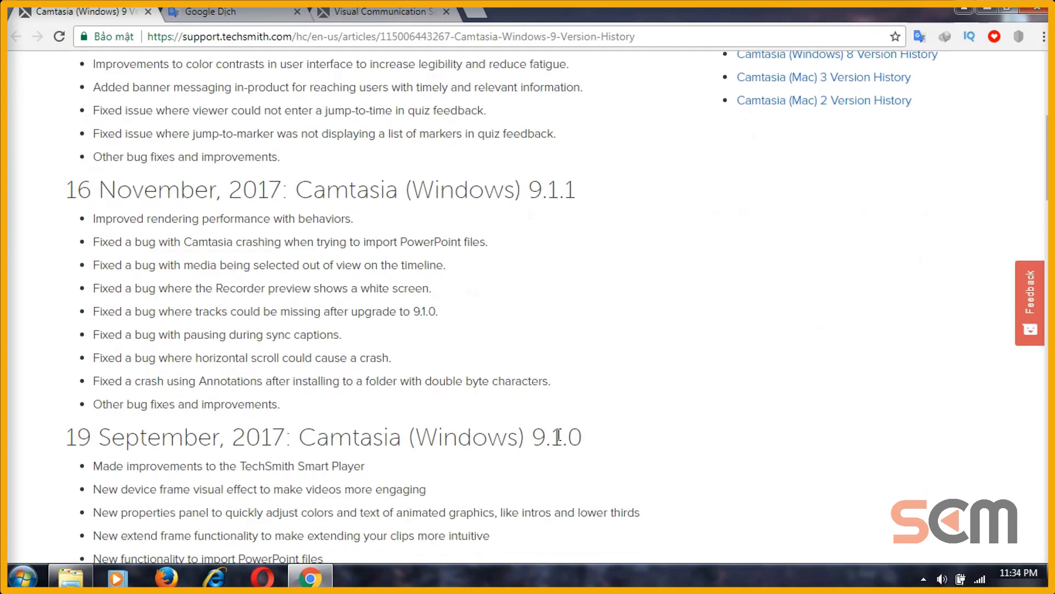
scroll(556, 434, "down", 3)
scroll(556, 434, "up", 8)
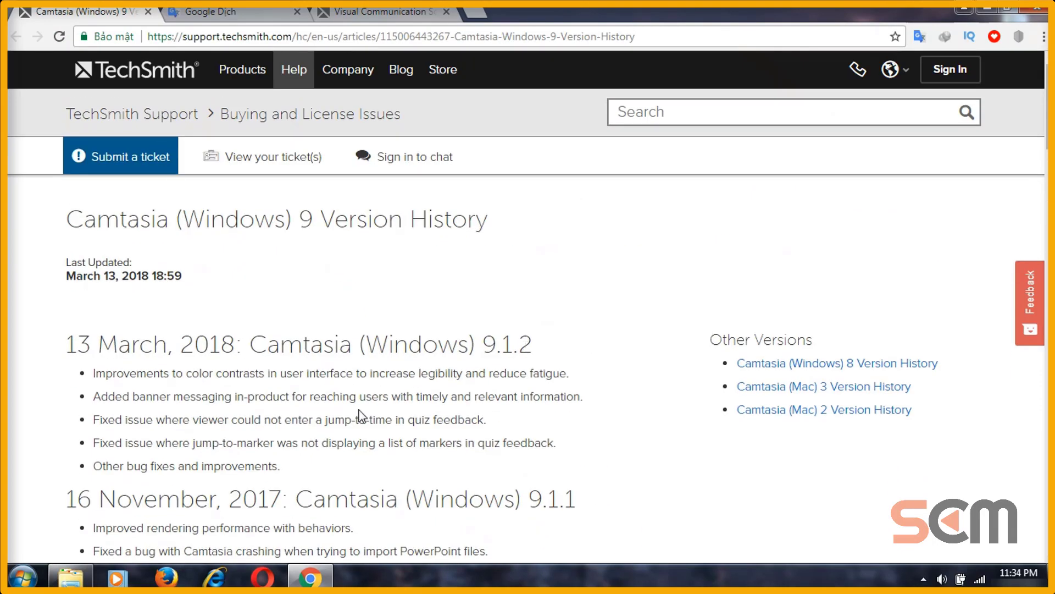
Switch back to the Explorer folder, run the camtasia installer as administrator and accept the license terms
left_click(71, 577)
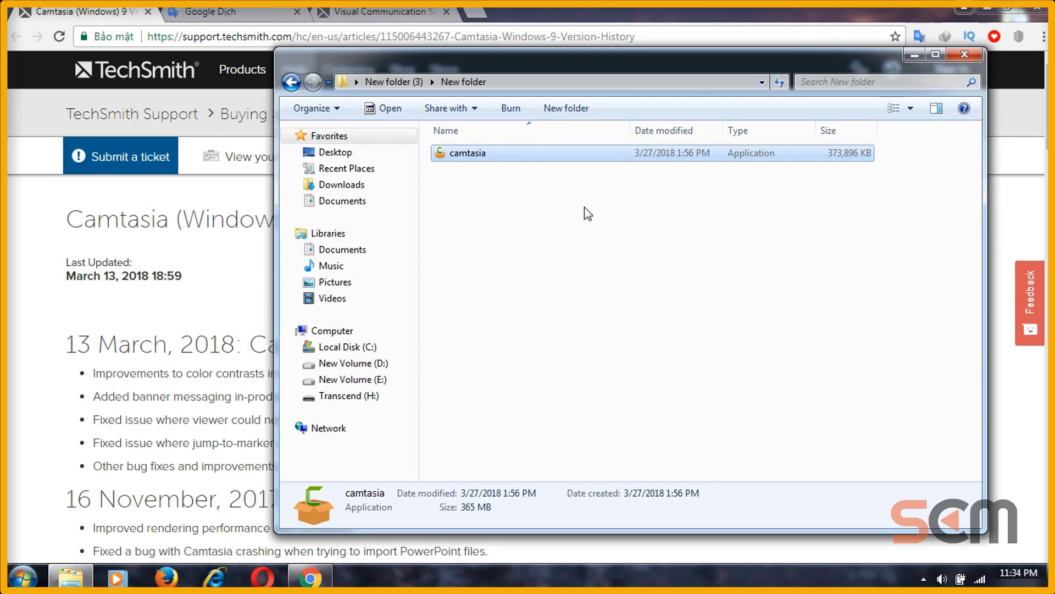
right_click(512, 155)
left_click(569, 27)
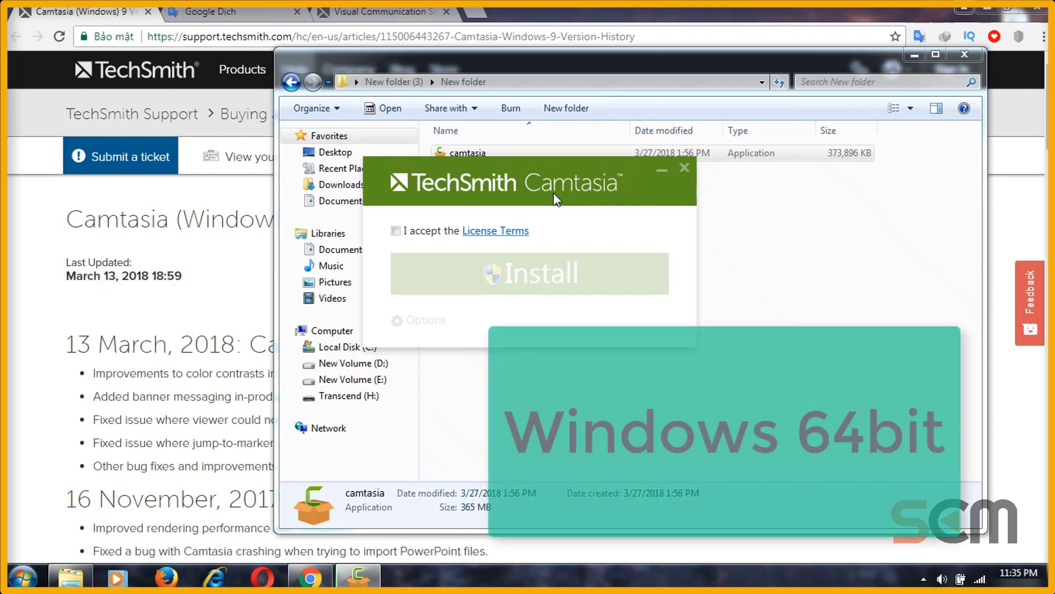
left_click(396, 231)
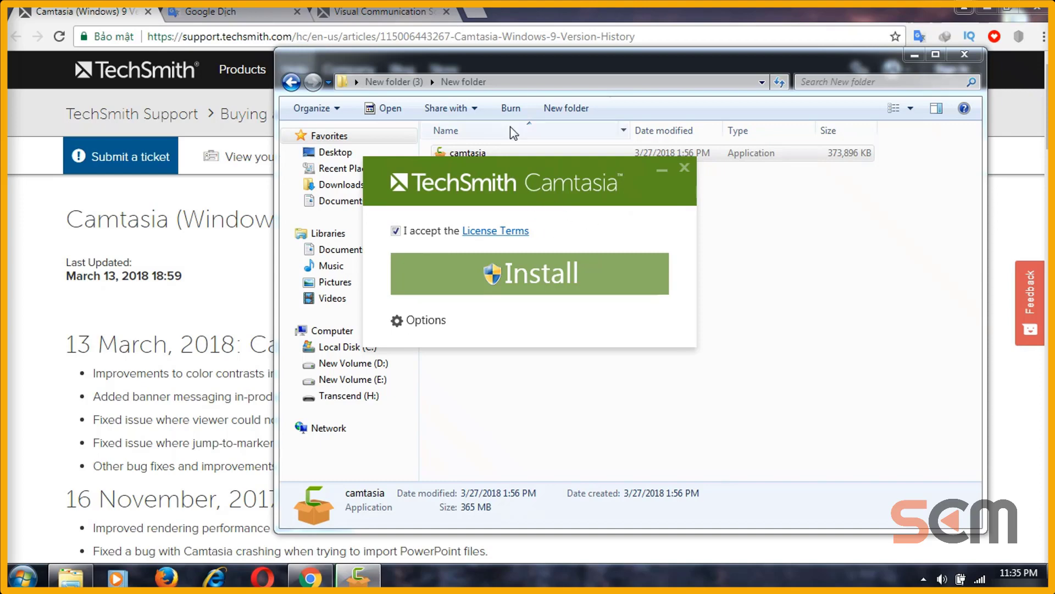
left_click(465, 291)
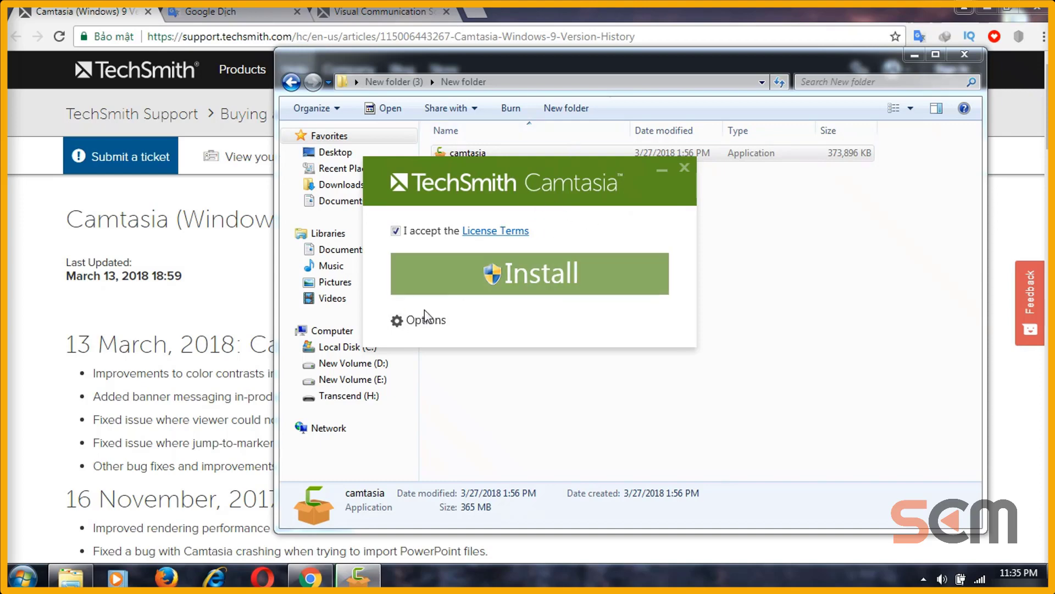
Search Google for "net framework 4.5" in a new browser tab
left_click(483, 11)
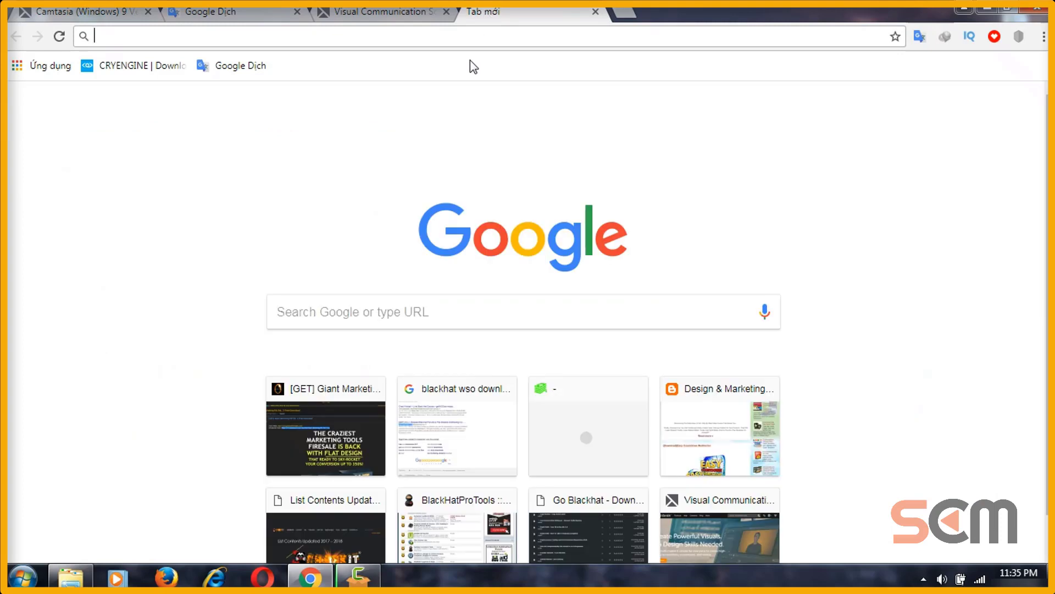
type("net ")
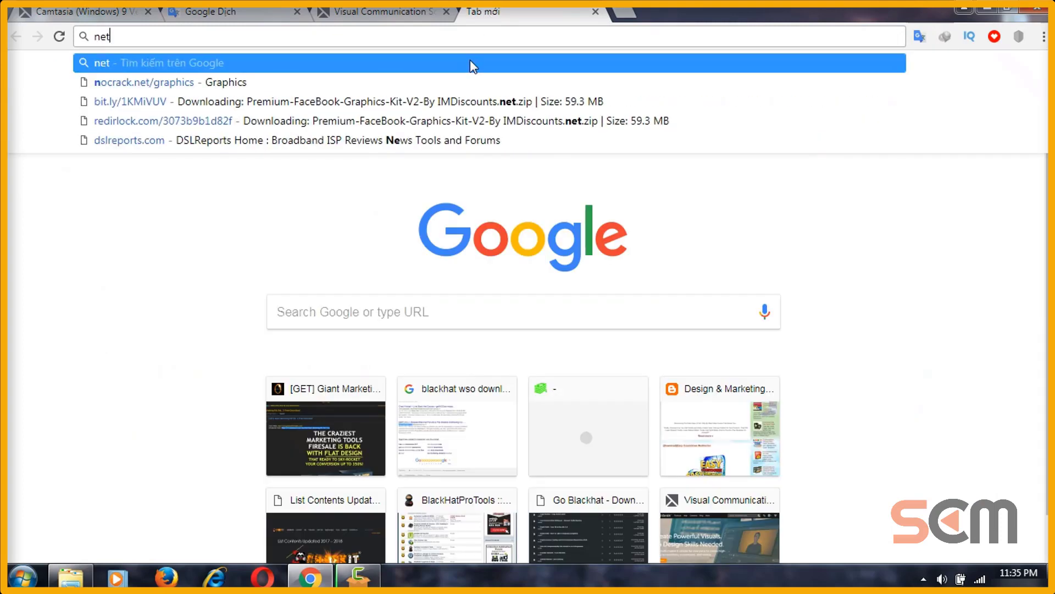
type("fram")
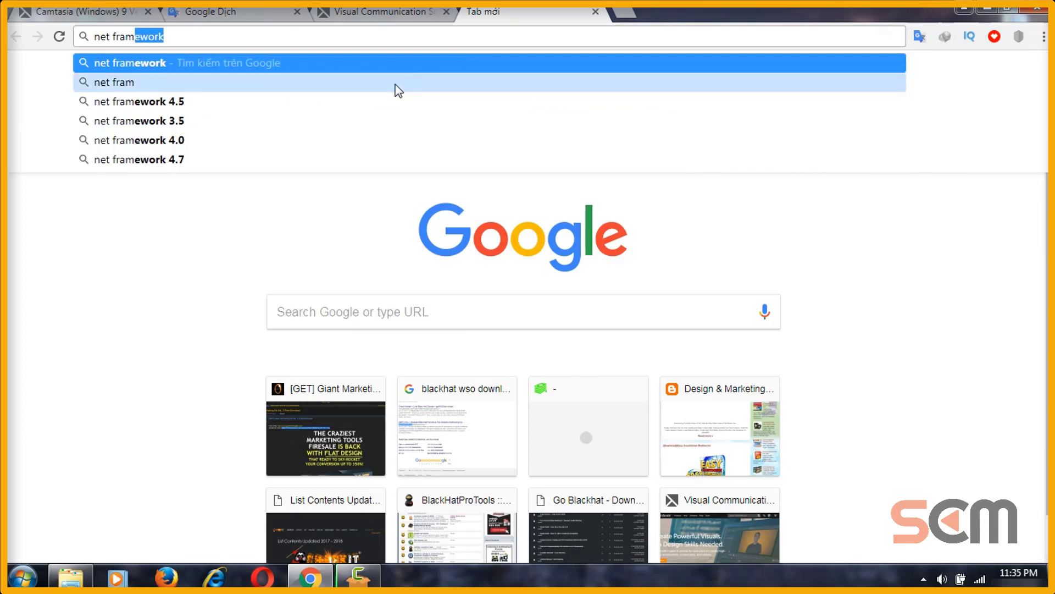
left_click(315, 103)
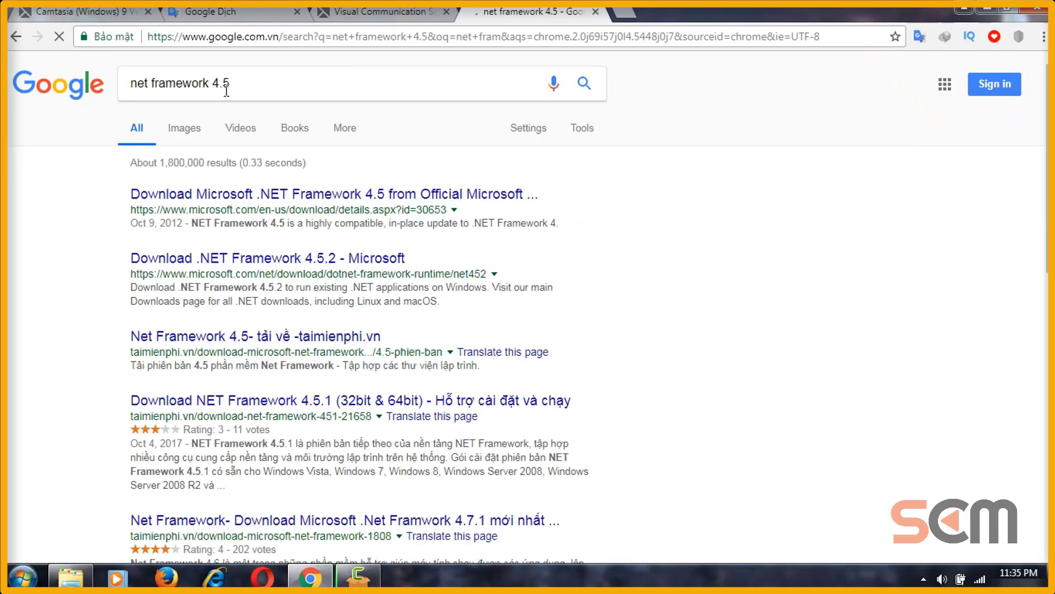
Search Google for "net framework 4.6 offline" to find the offline installer, and close the search tab
left_click_drag(223, 84, 248, 85)
type("6")
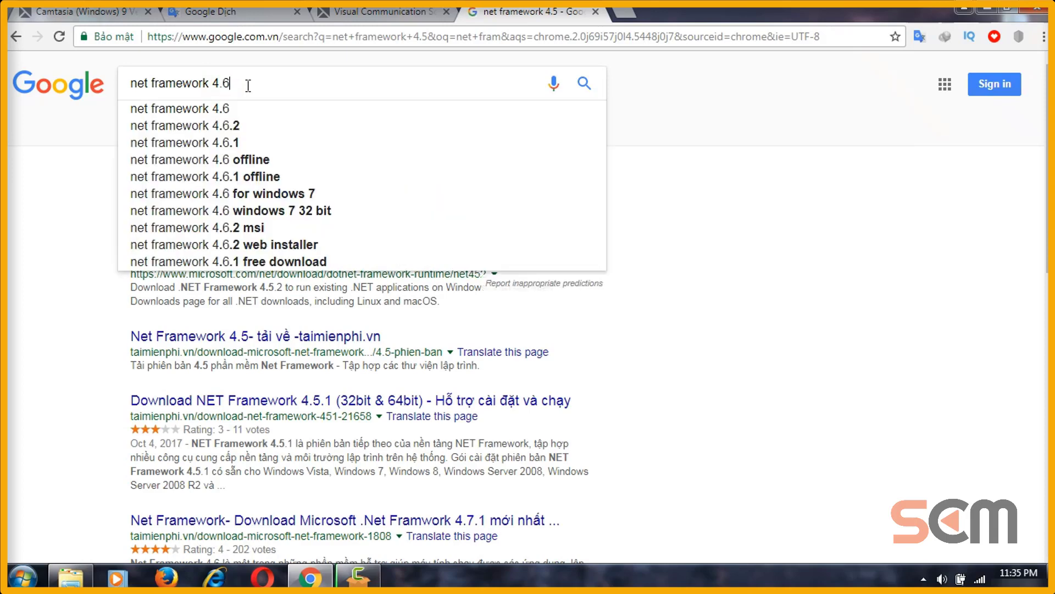
left_click(255, 159)
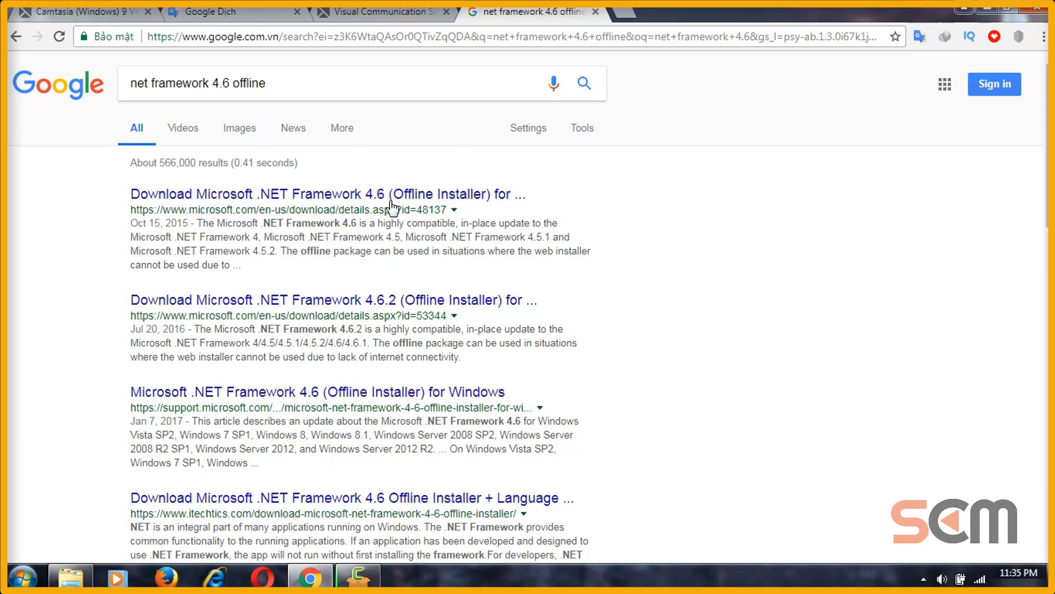
left_click(596, 12)
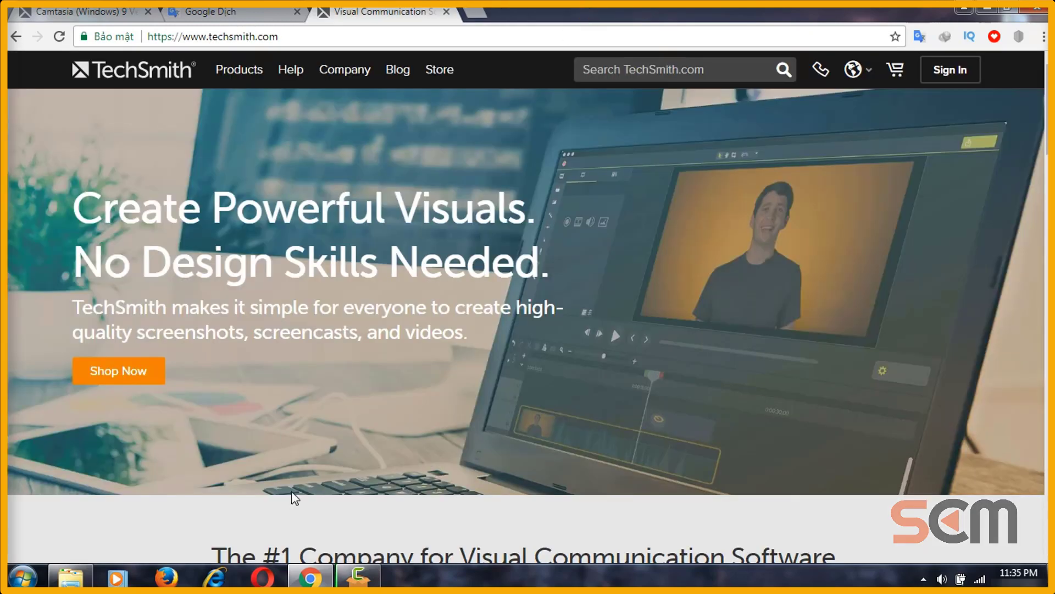
Clear the browser and folder windows off the desktop and permanently empty the Recycle Bin
left_click(316, 578)
left_click(318, 580)
left_click(318, 581)
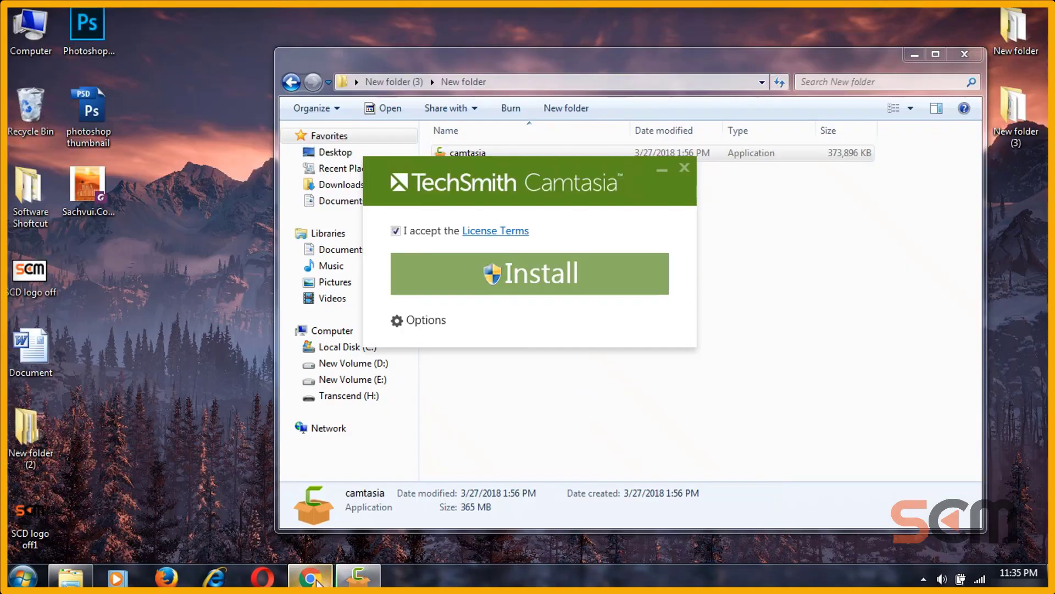
key("shift+Delete")
left_click(611, 312)
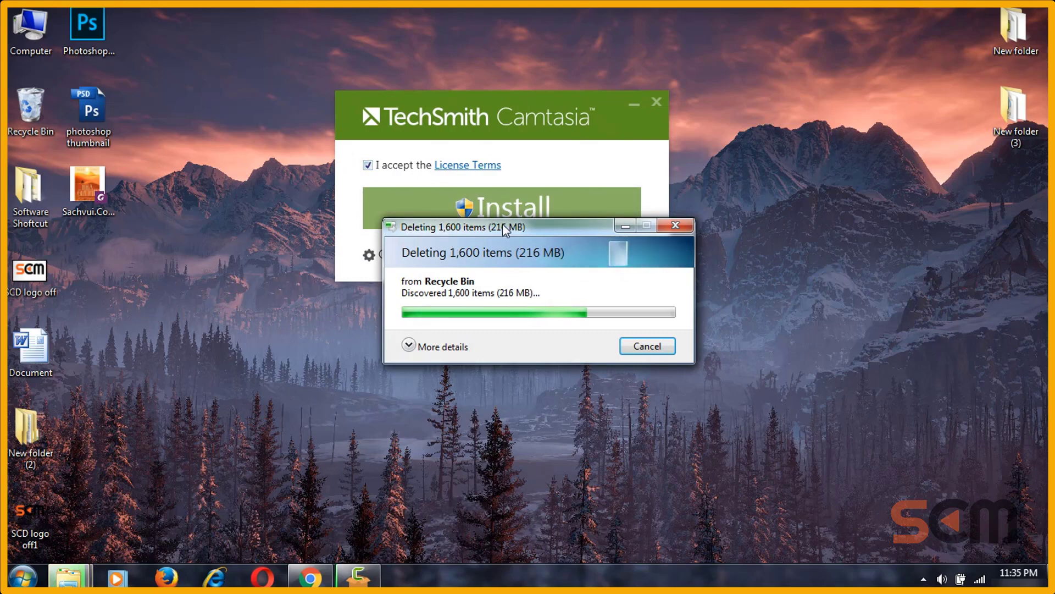
left_click(627, 226)
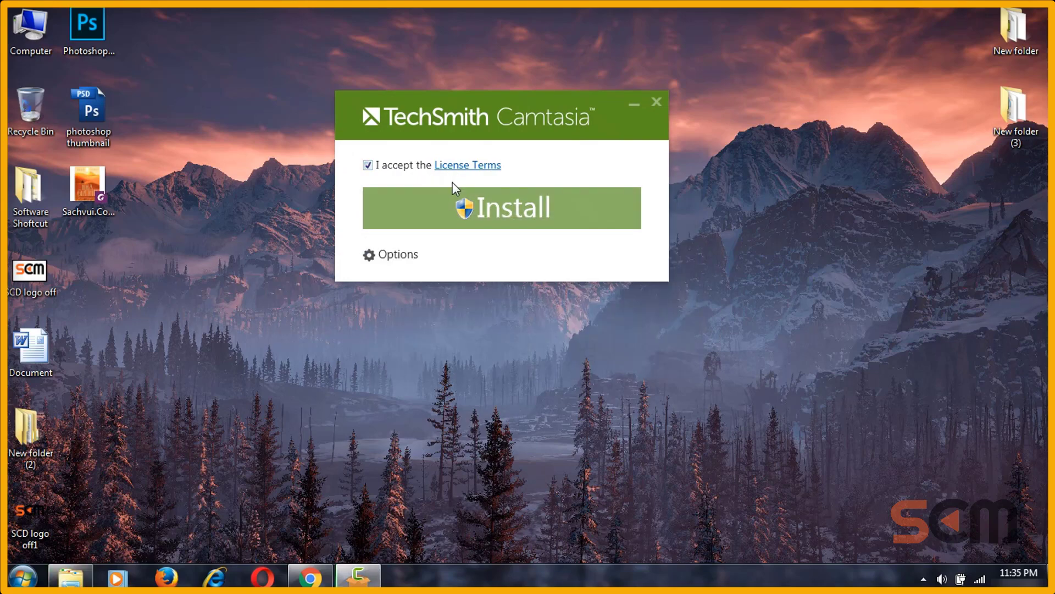
Configure the setup options with Start Camtasia 9 after installation disabled and the desktop shortcut, library assets and PowerPoint add-in enabled
left_click(371, 259)
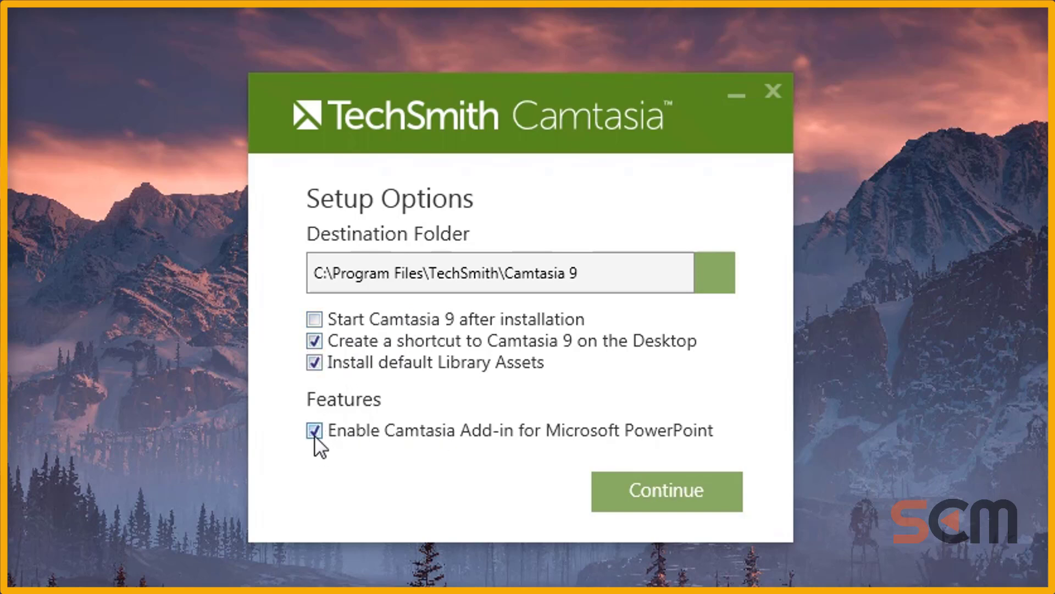
left_click(312, 336)
left_click(666, 492)
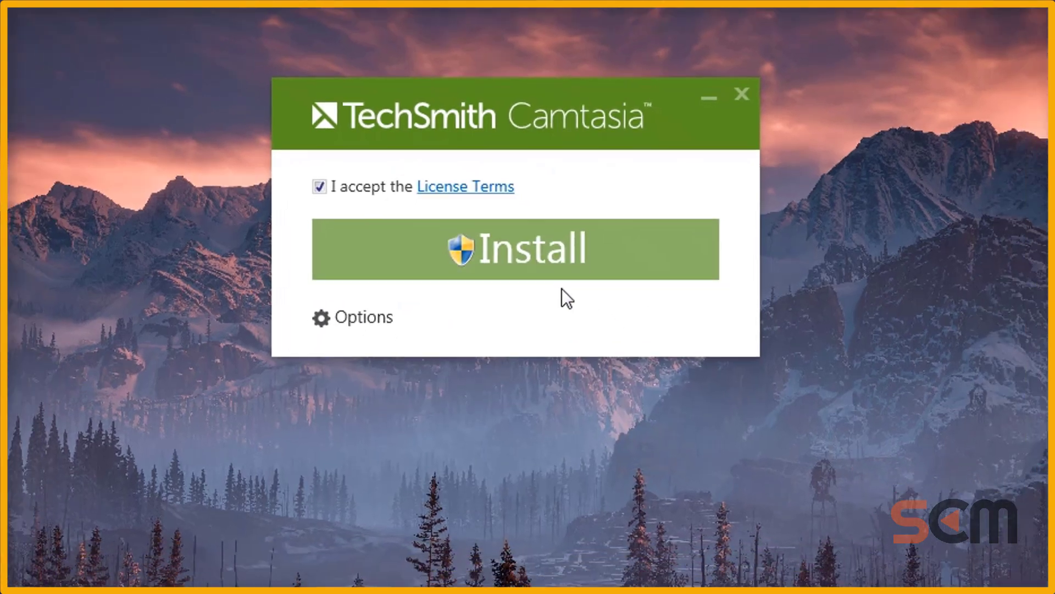
Install Camtasia 9 with the chosen options and finish the setup once the installation completes
left_click(566, 269)
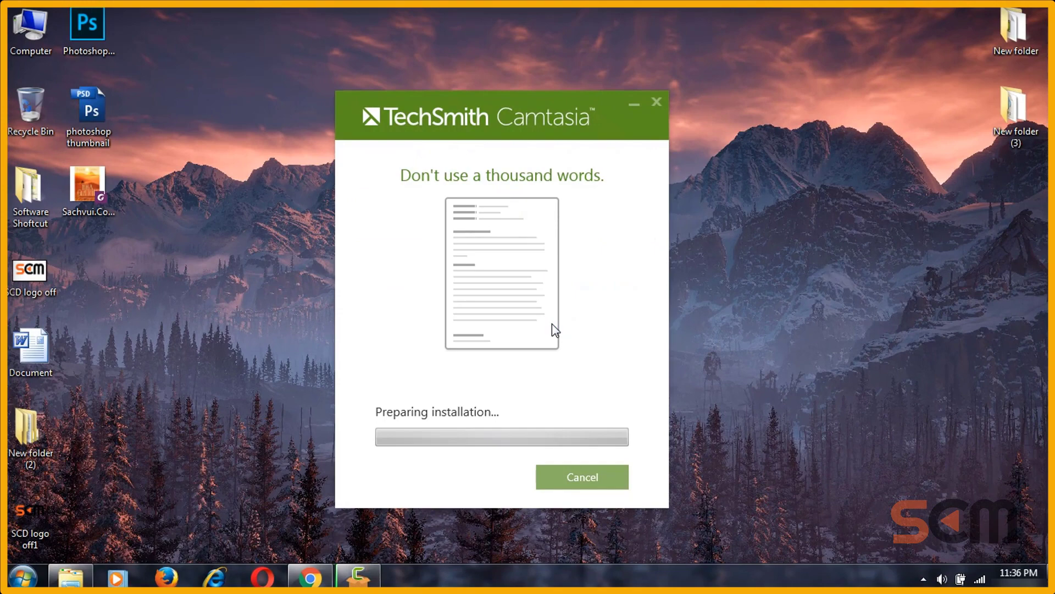
left_click_drag(563, 99, 555, 27)
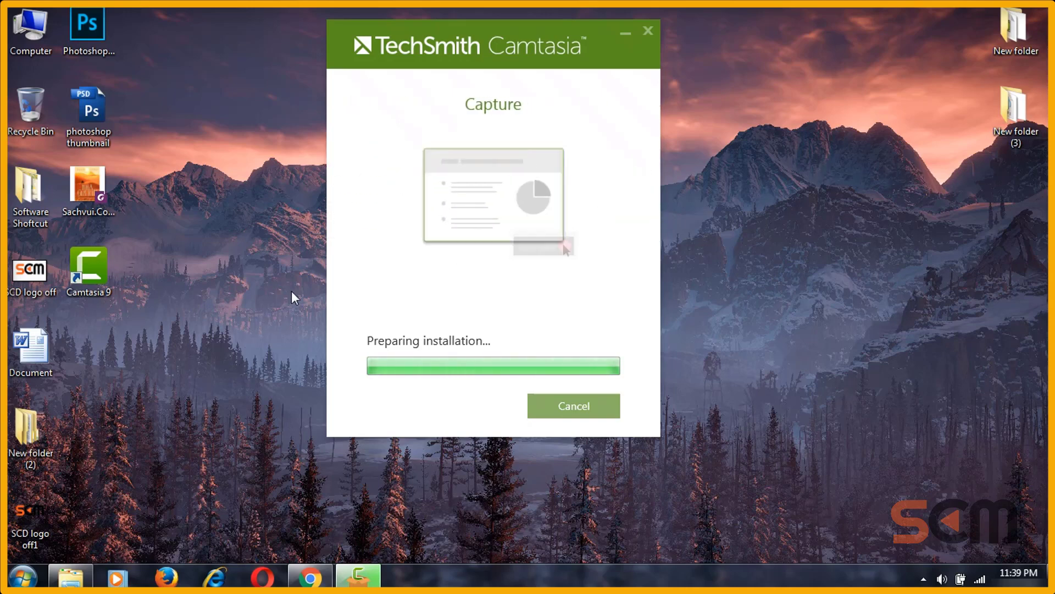
mouse_move(461, 57)
left_mouse_down()
mouse_move(540, 63)
mouse_move(431, 75)
mouse_move(468, 72)
left_mouse_up()
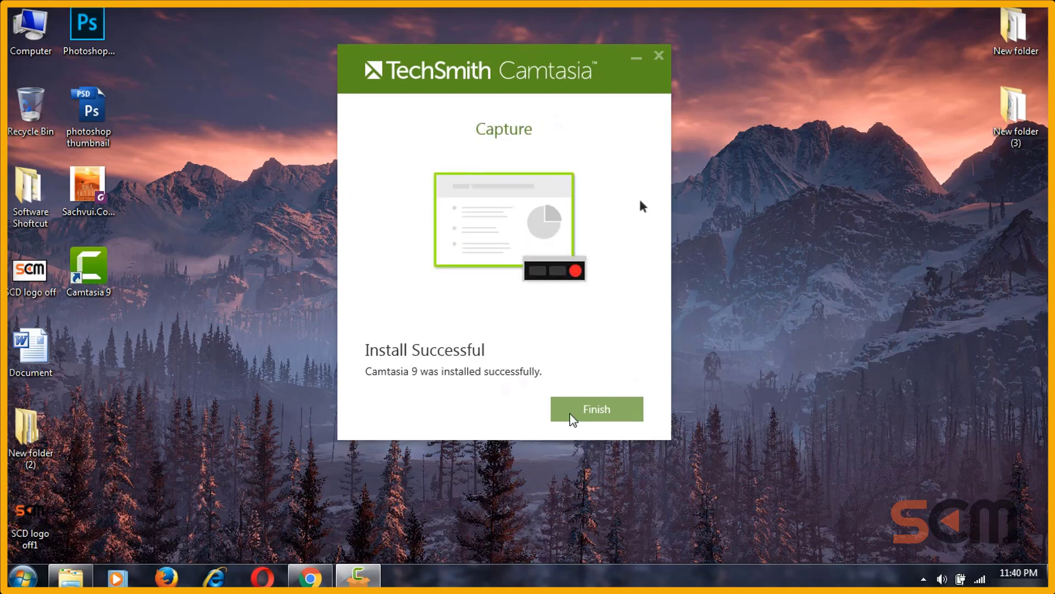
left_click(588, 411)
left_click(616, 409)
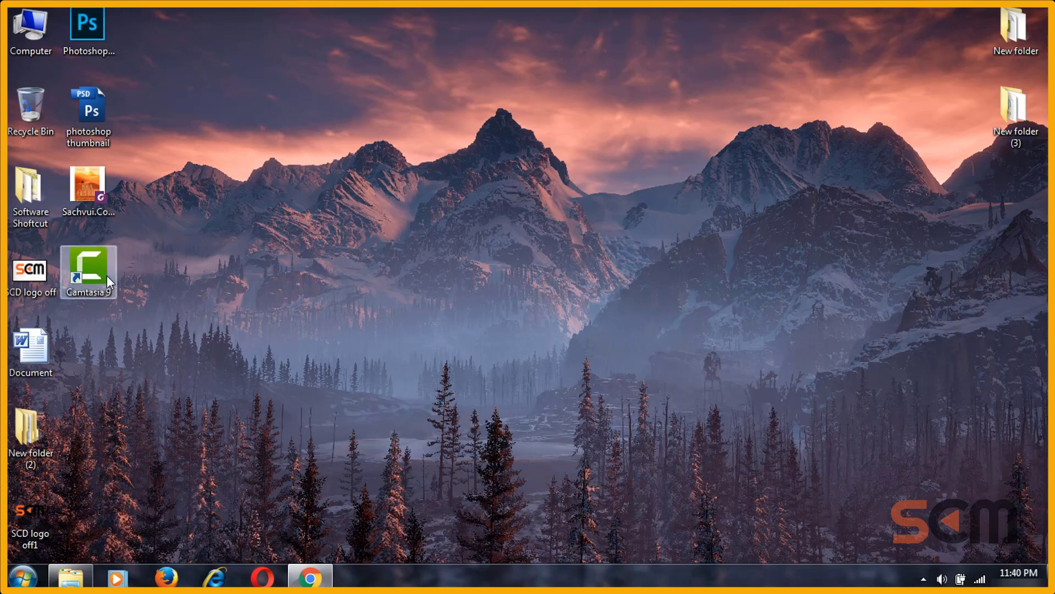
Refresh the desktop and open Camtasia 9 from its new desktop shortcut
left_click(427, 160)
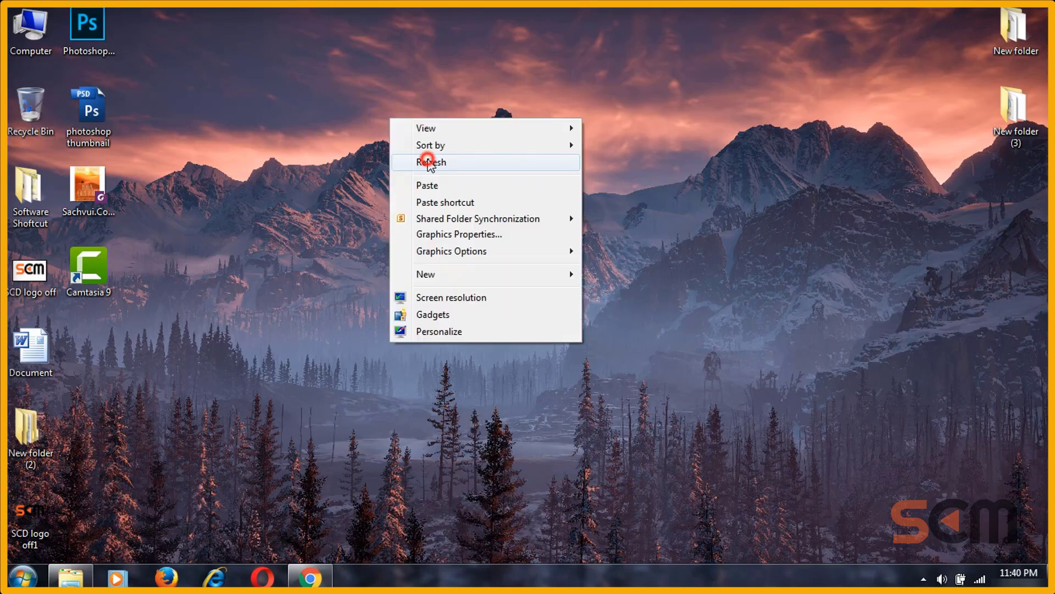
right_click(94, 265)
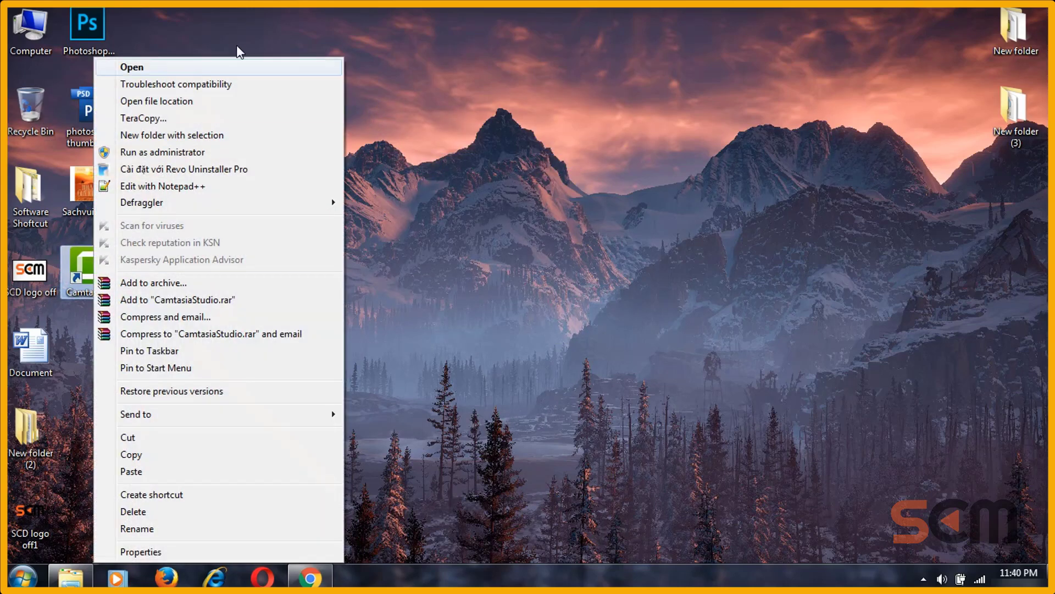
left_click(218, 65)
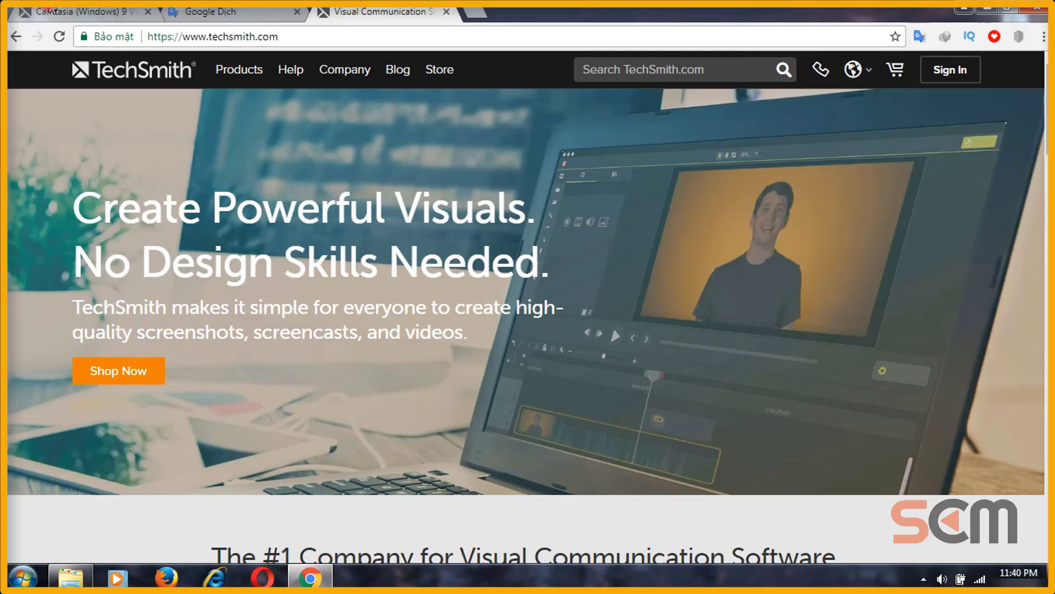
Read the release notes for the 13 March, 2018 entry, version 9.1.2, on the Camtasia (Windows) 9 Version History page
left_click(49, 11)
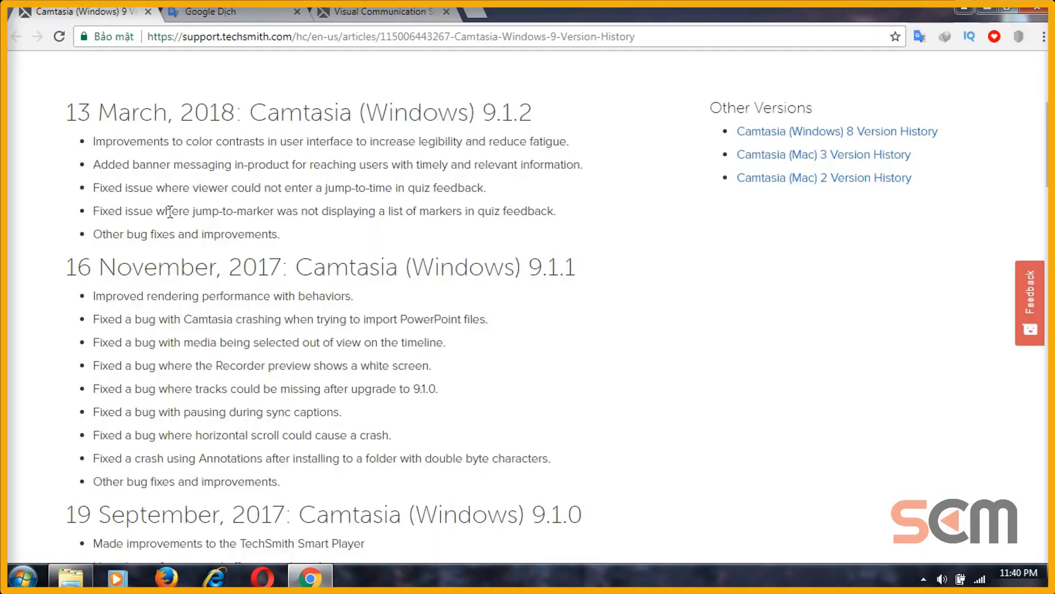
scroll(170, 211, "up", 3)
left_click_drag(306, 295, 485, 296)
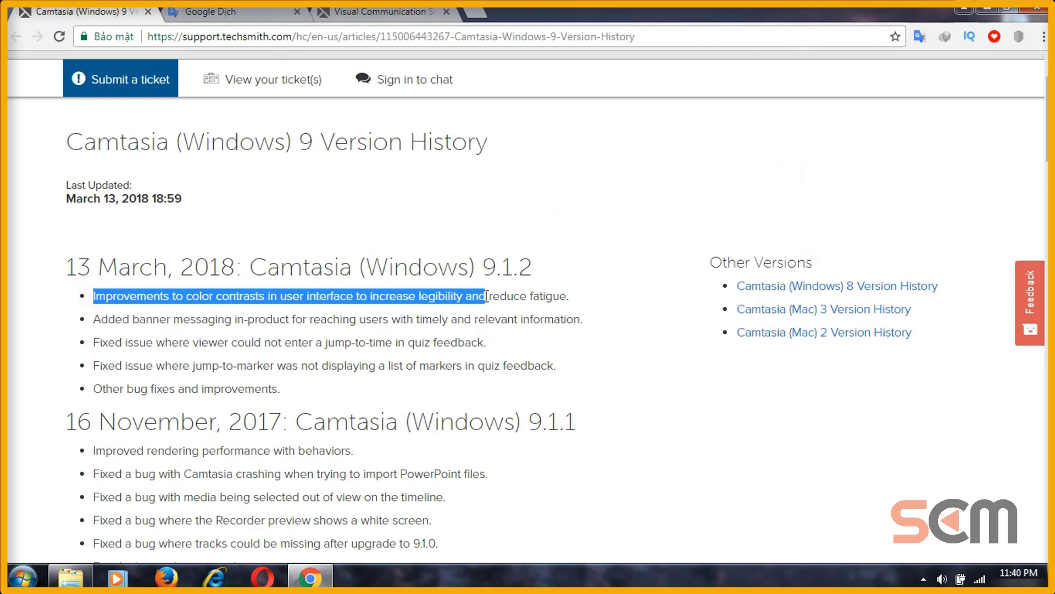
left_click(316, 320)
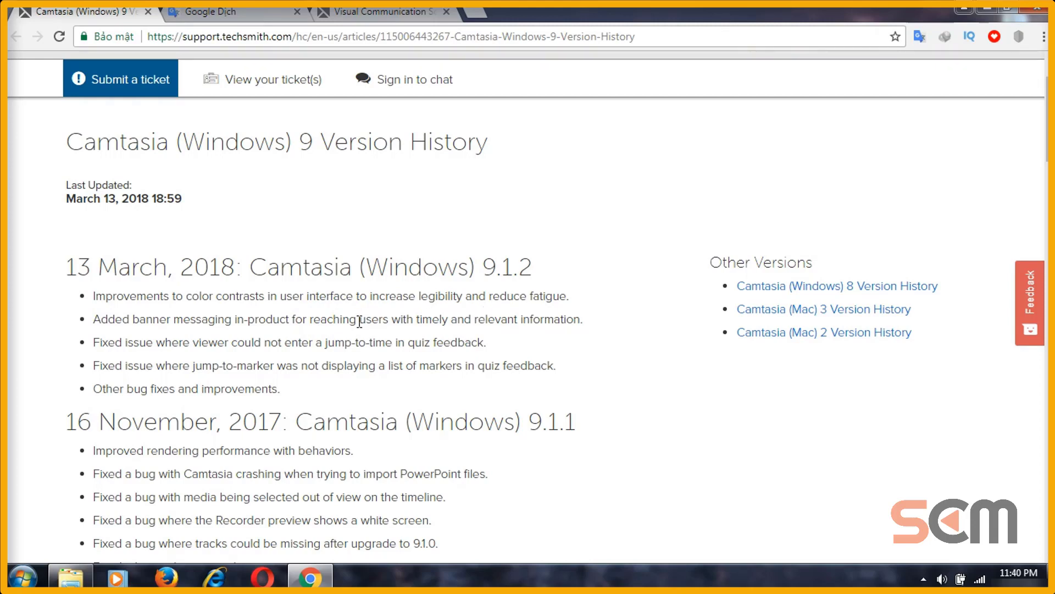
left_click_drag(155, 342, 345, 344)
left_click(322, 343)
left_click_drag(94, 366, 321, 366)
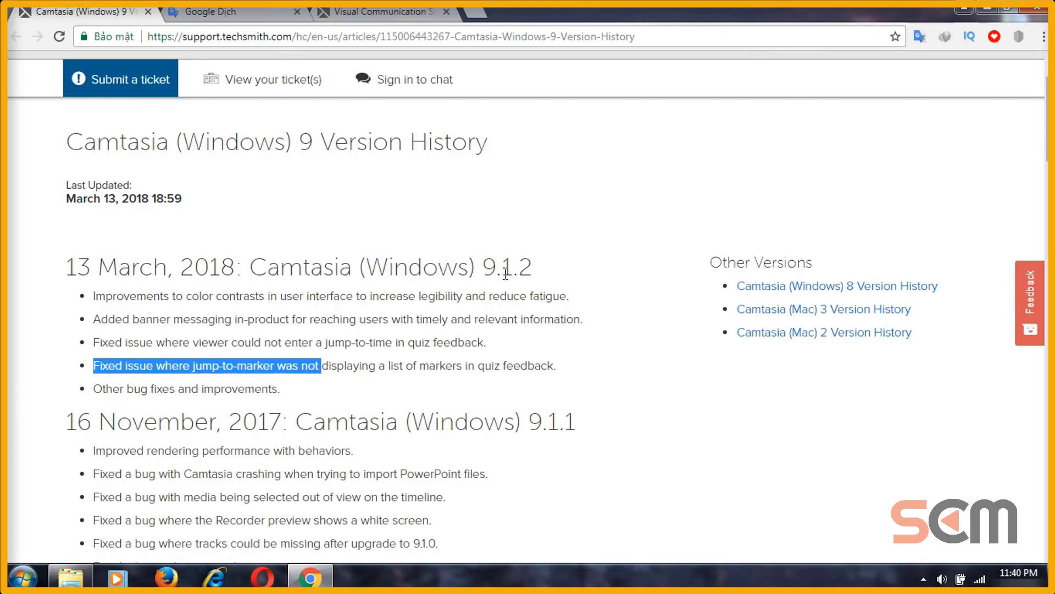
left_click_drag(483, 268, 534, 296)
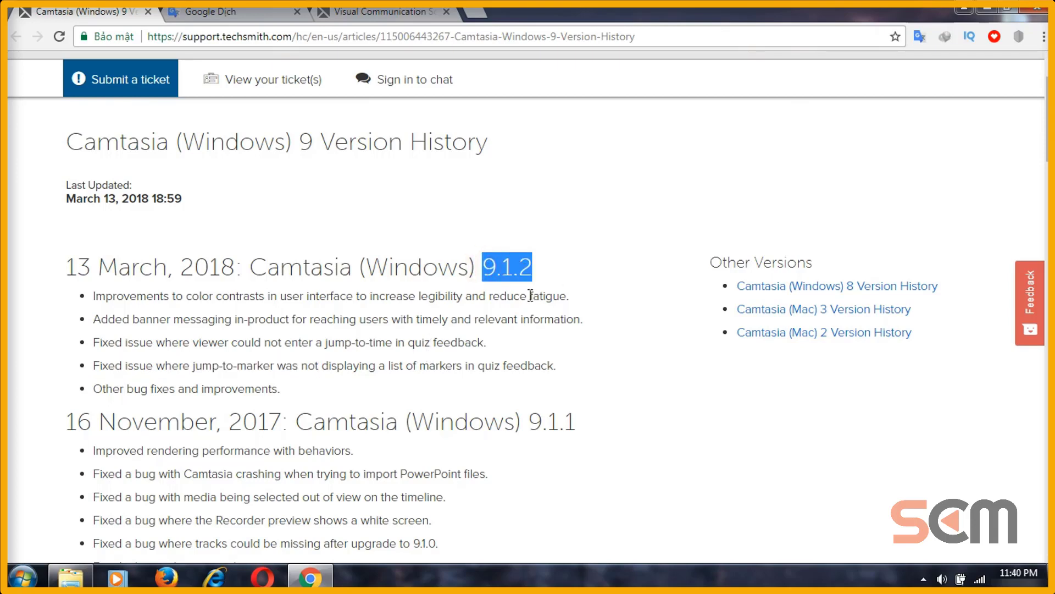
Look through the older 9.1.1, 9.1.0 and 9.0.5 release entries and return to the newest version number, 9.1.2
scroll(531, 295, "down", 3)
left_click_drag(529, 268, 576, 275)
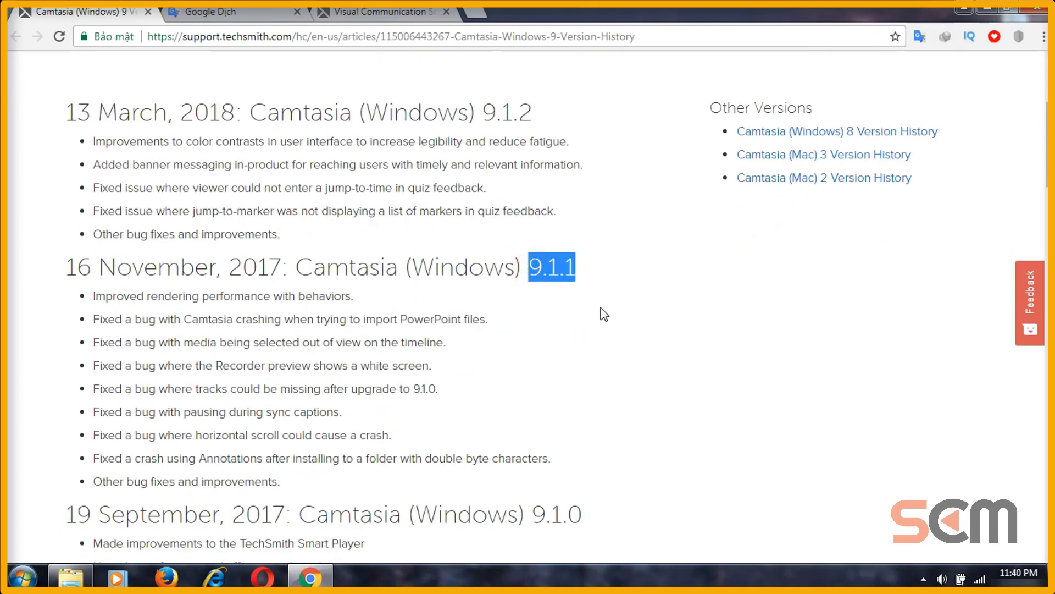
scroll(558, 358, "down", 4)
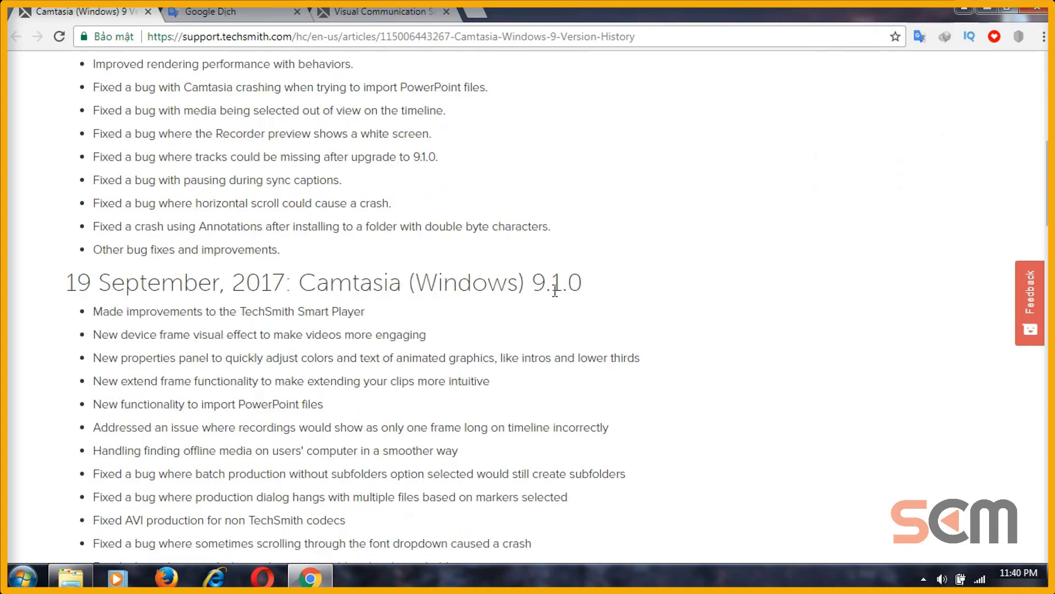
scroll(555, 292, "down", 7)
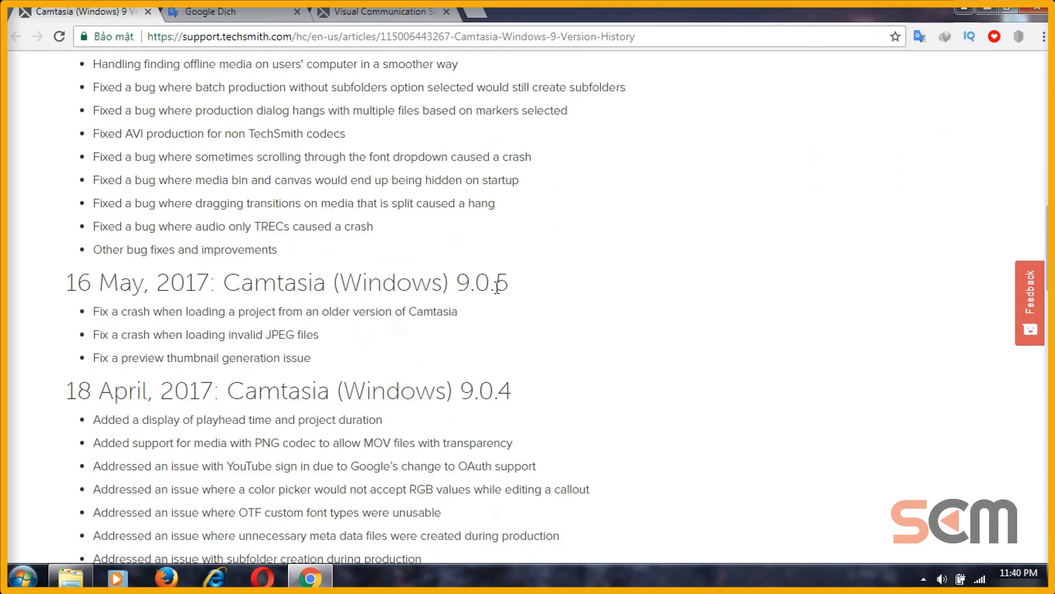
scroll(529, 381, "up", 7)
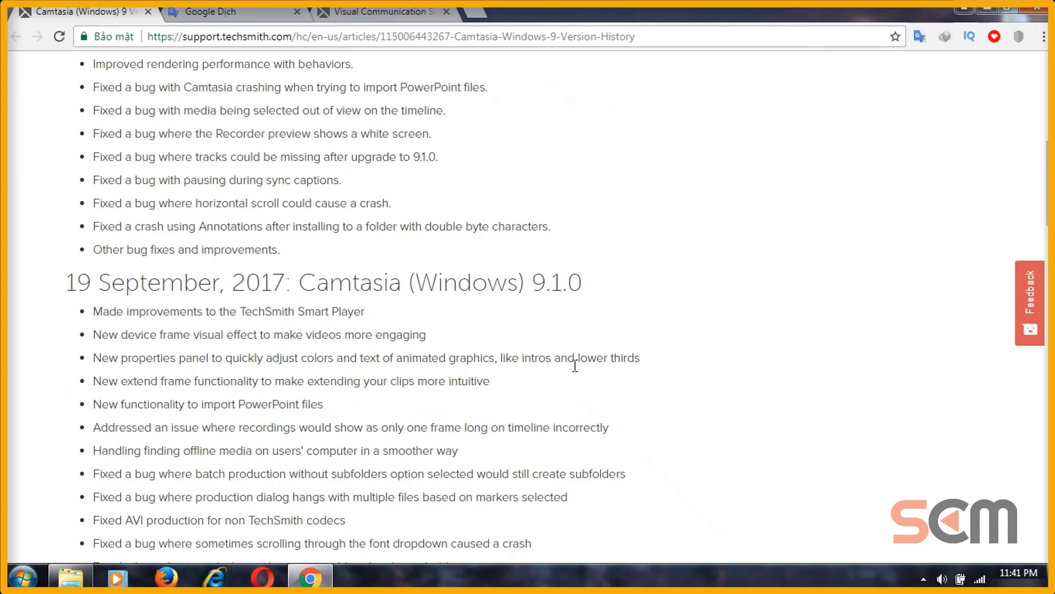
scroll(567, 364, "up", 4)
scroll(540, 363, "up", 4)
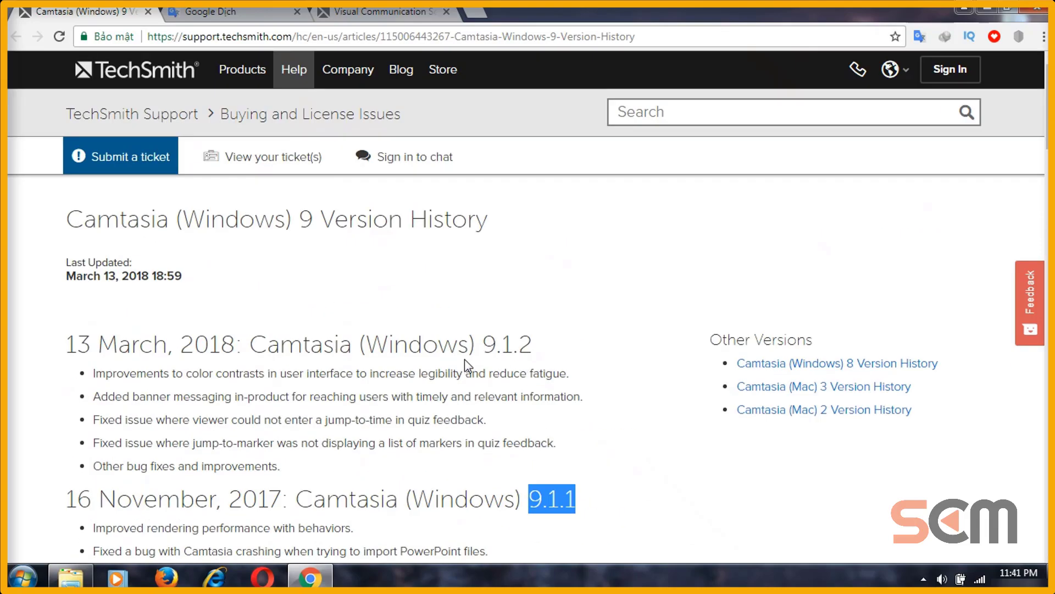
left_click_drag(488, 344, 566, 346)
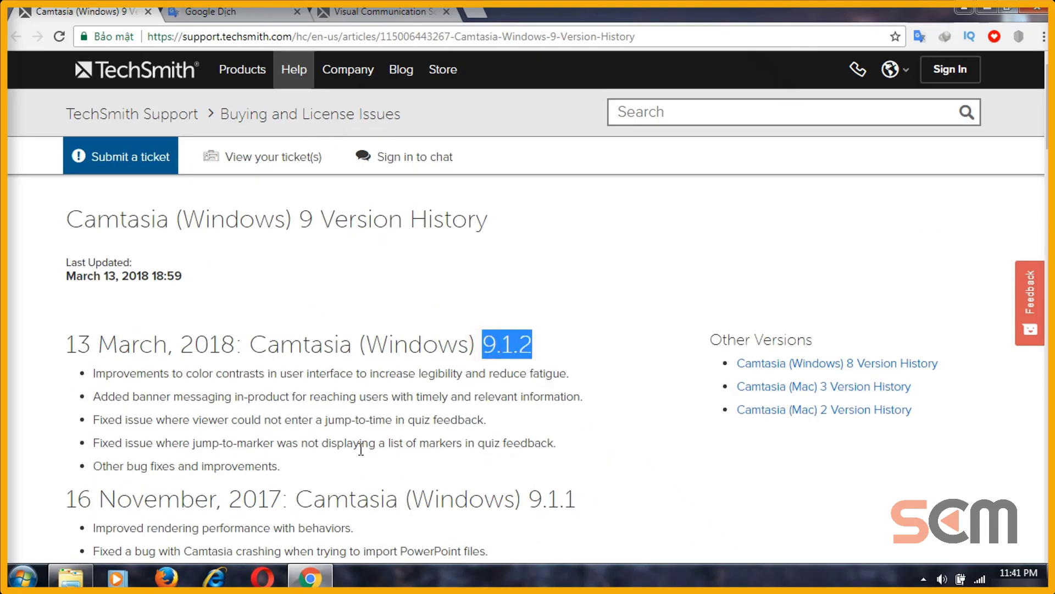
Return to the desktop and start a new project from the Camtasia welcome window
key("super+d")
right_click(562, 574)
left_click(504, 236)
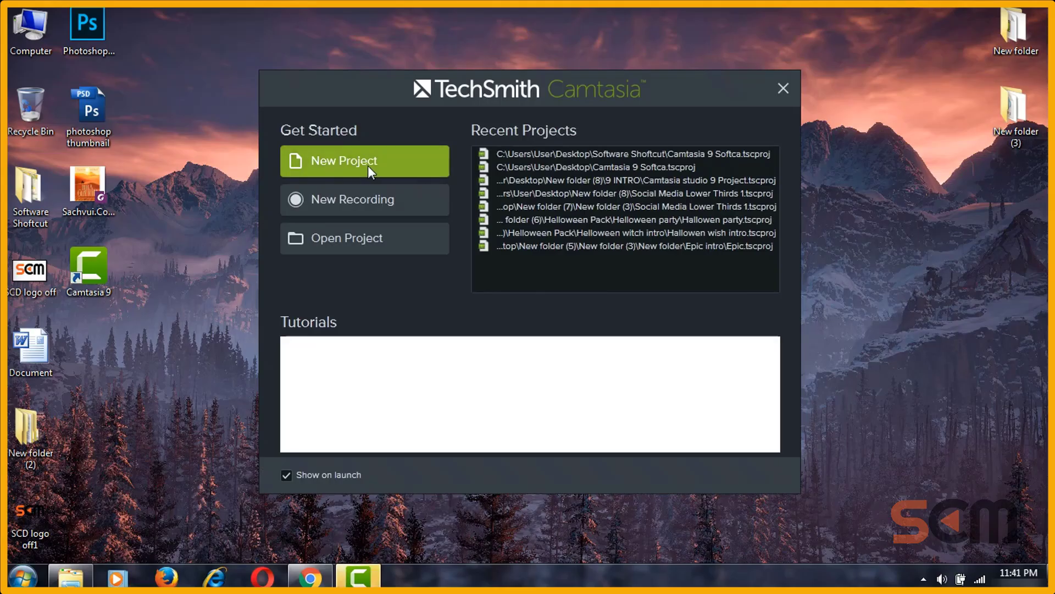
left_click(360, 177)
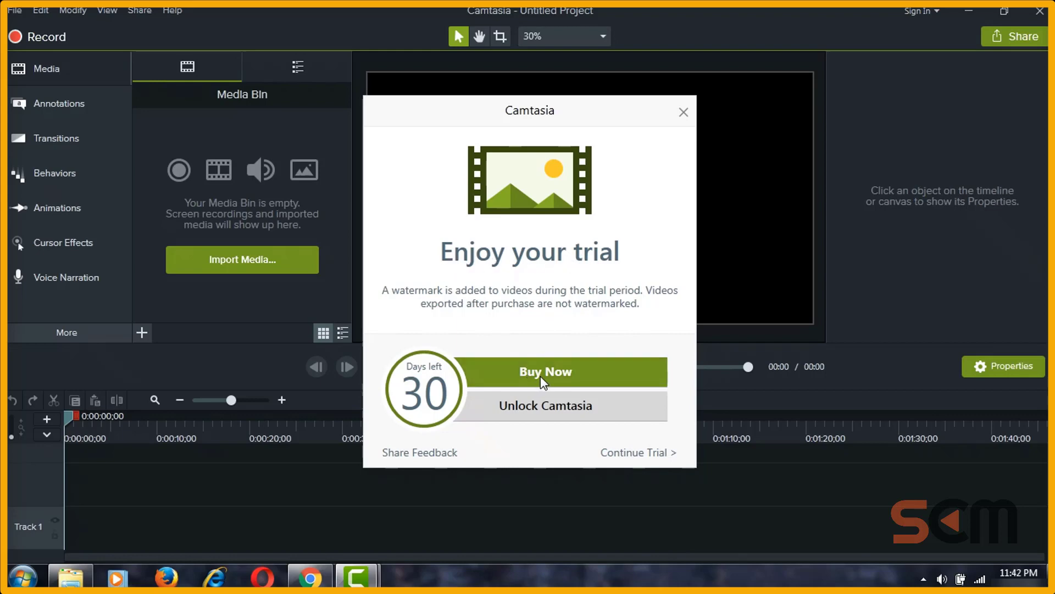
View the software key entry page of the trial dialog, go back without entering a key, and continue the trial
left_click(544, 411)
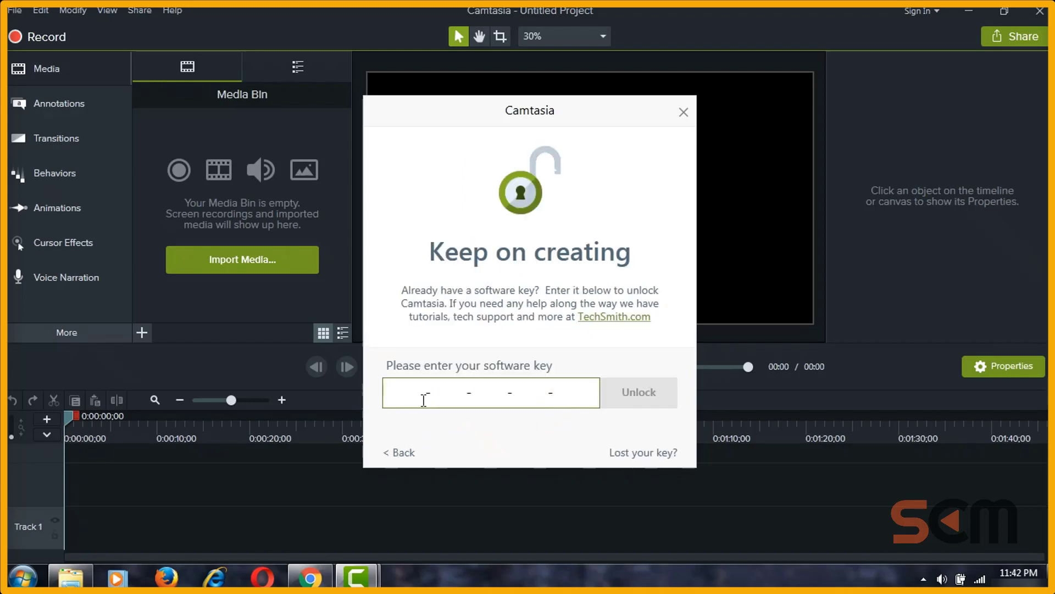
left_click(394, 386)
left_click(400, 455)
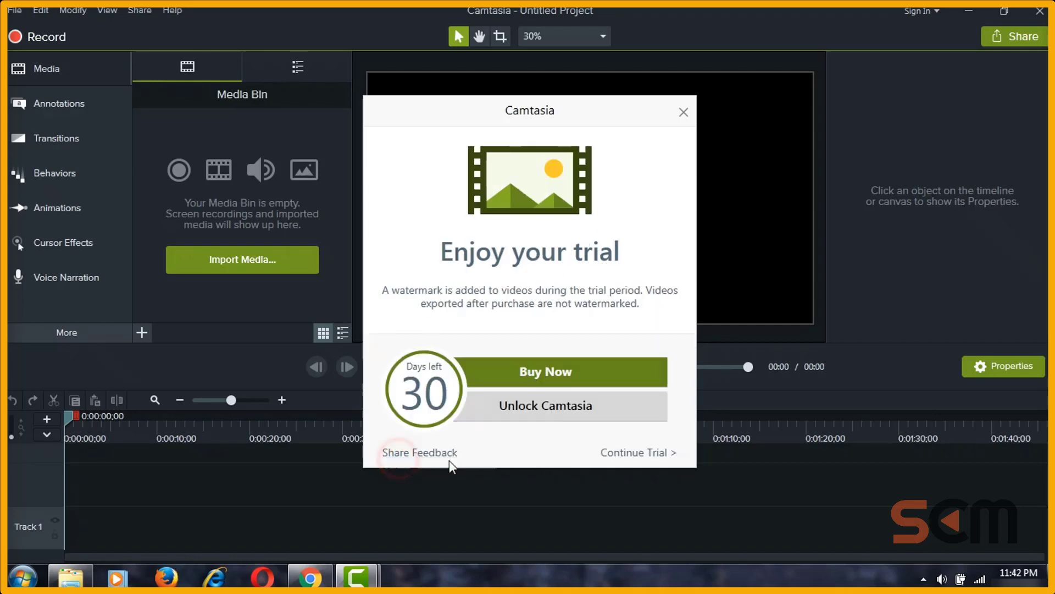
left_click(609, 453)
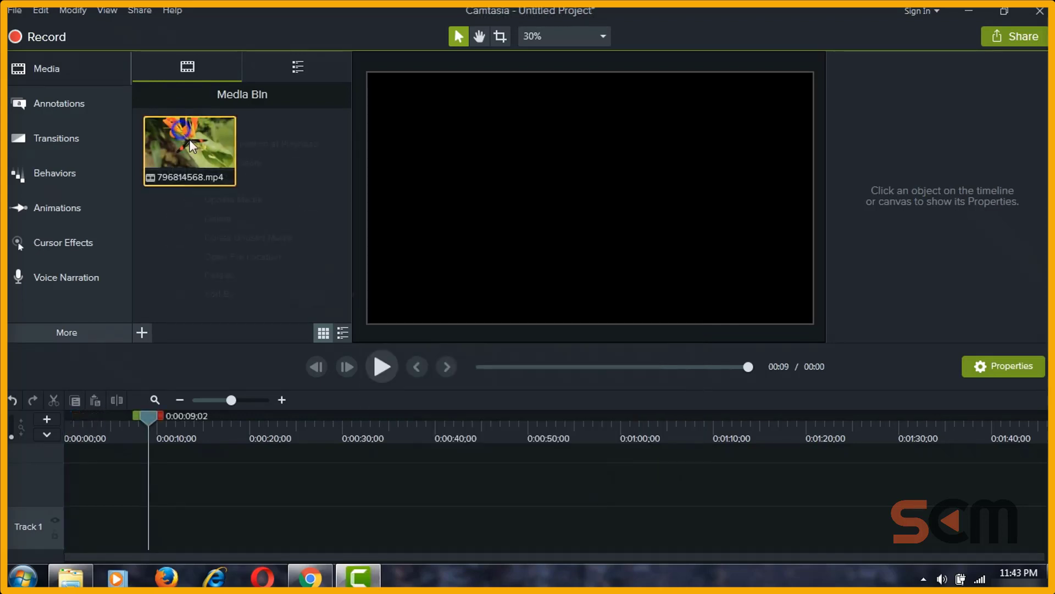
Add the 796814568.mp4 clip to Track 1 at the playhead and preview it at about 19 and 22 seconds
left_click(204, 145)
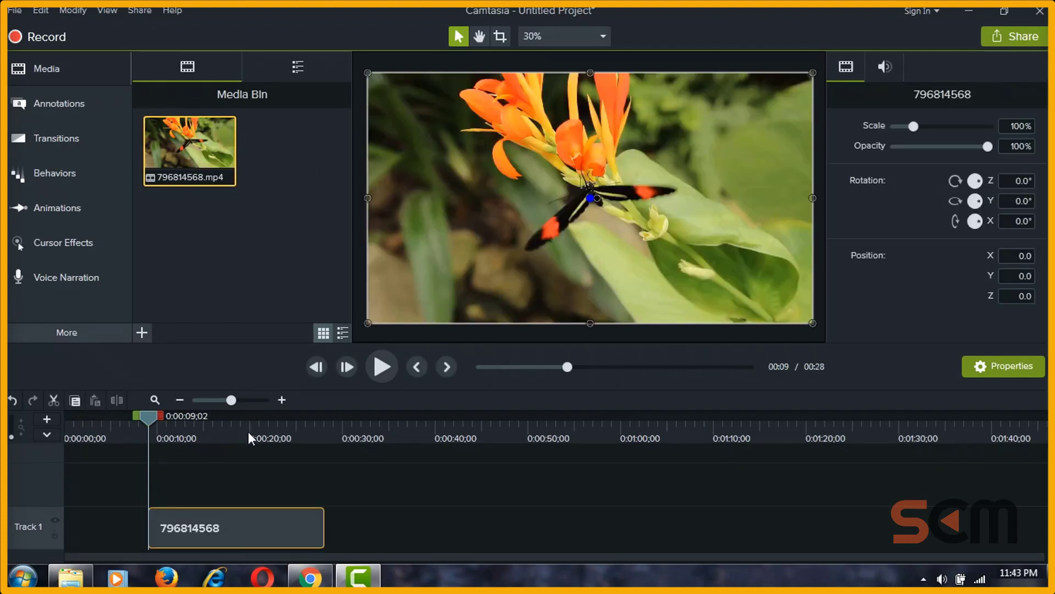
left_click(251, 438)
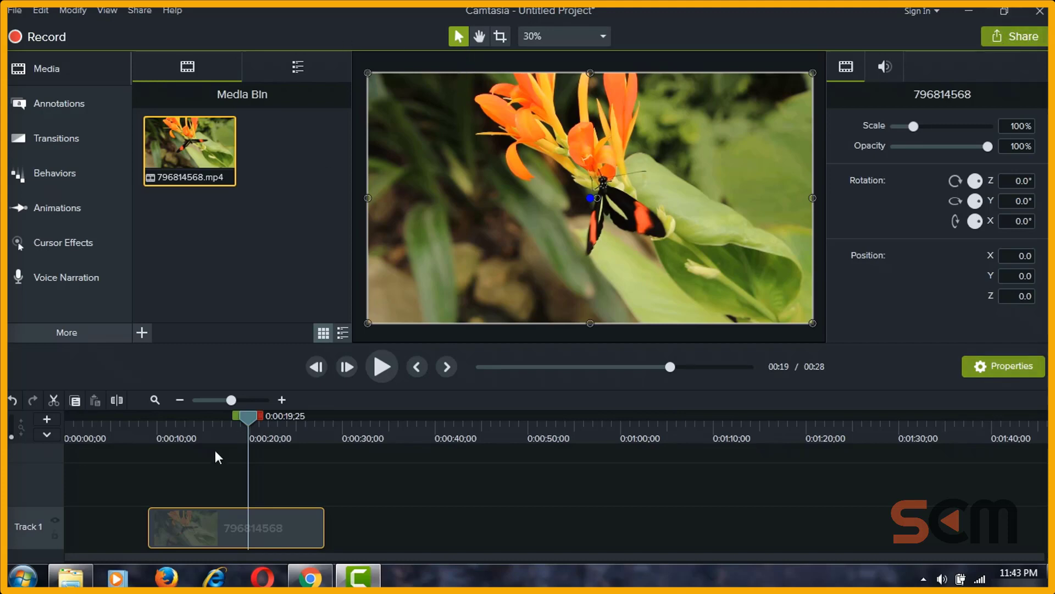
left_click_drag(212, 443, 273, 440)
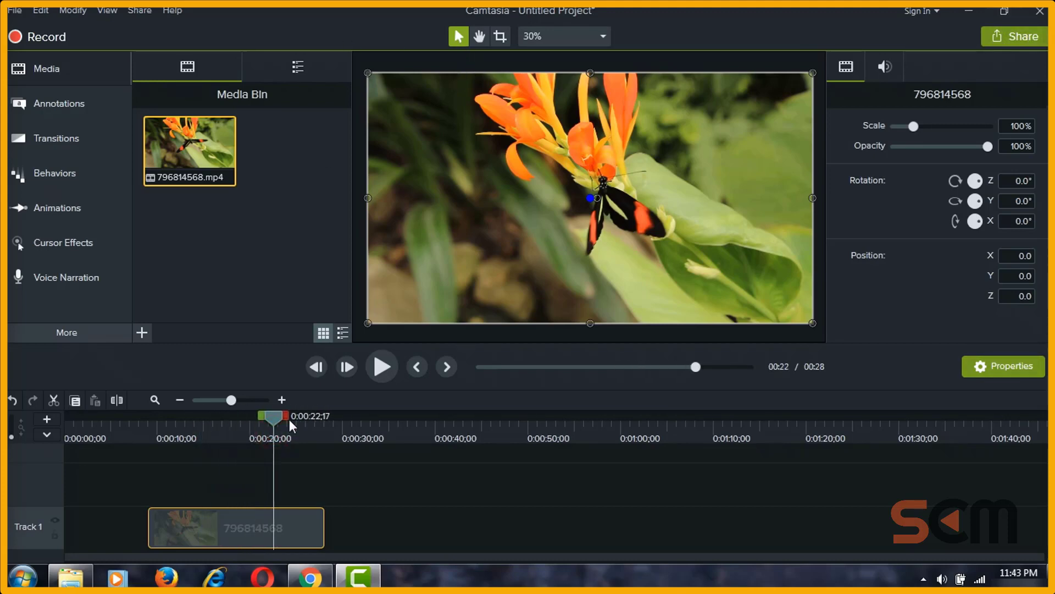
Show the additional tool categories, preview the clip at about 15 seconds, and open the Annotations callouts
left_click(77, 341)
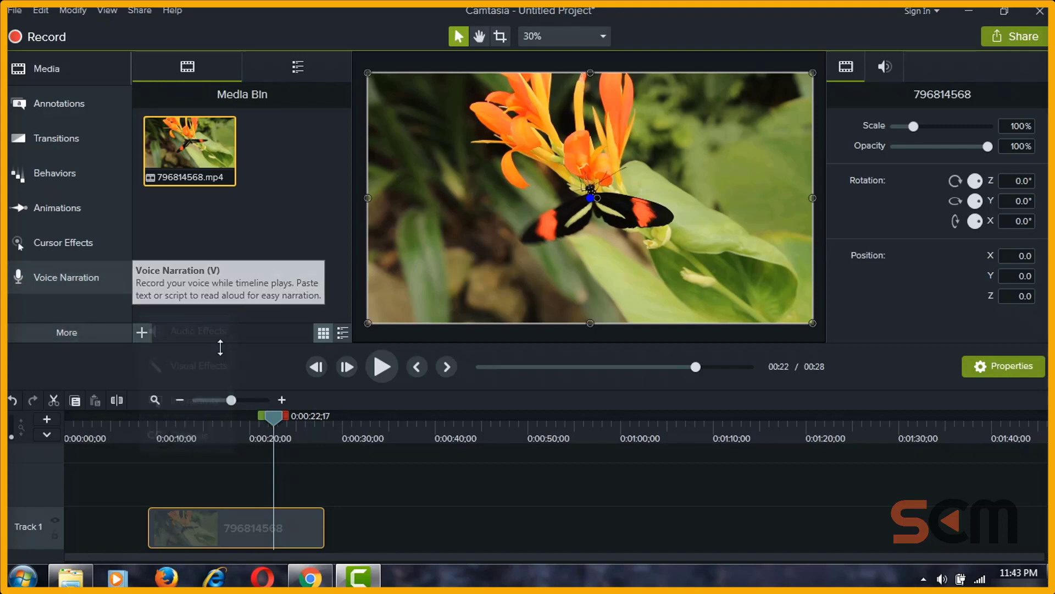
left_click(207, 434)
left_click(44, 101)
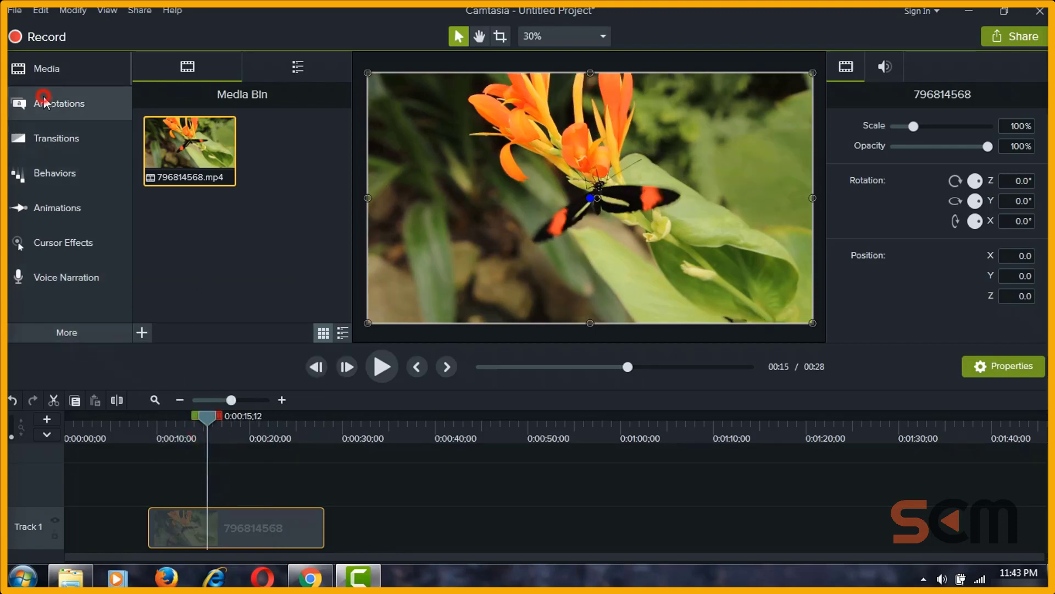
Check the installed version and trial period in the About Camtasia window, and close it
left_click(172, 10)
left_click(172, 12)
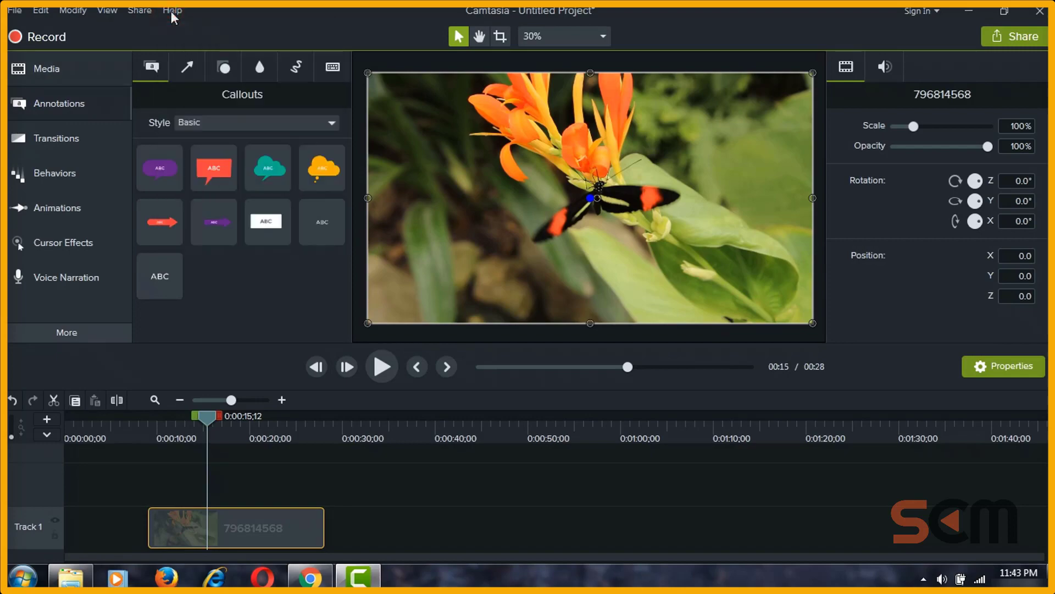
left_click(172, 12)
left_click(228, 215)
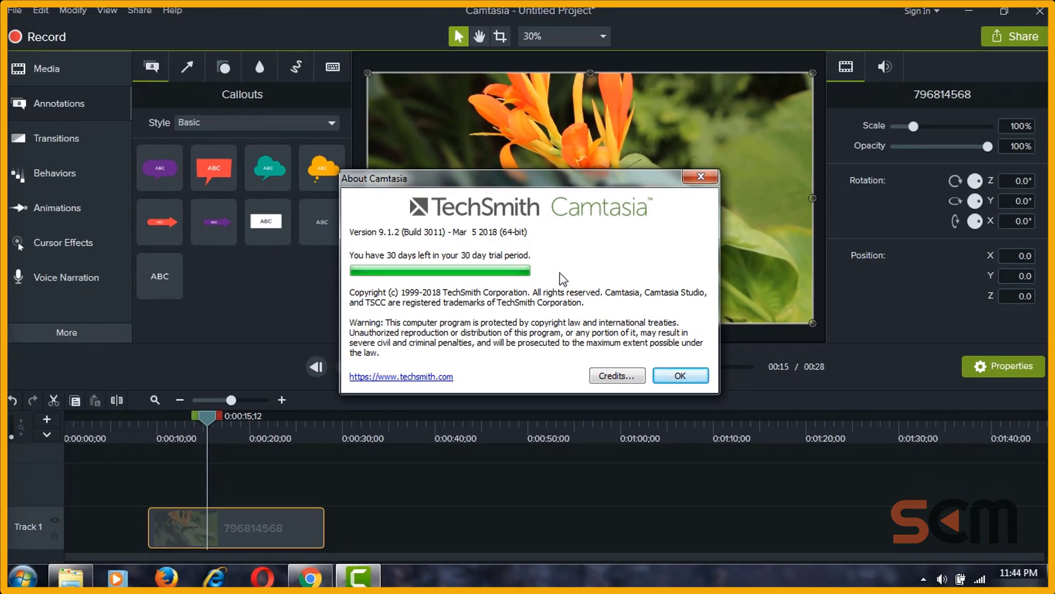
left_click(685, 378)
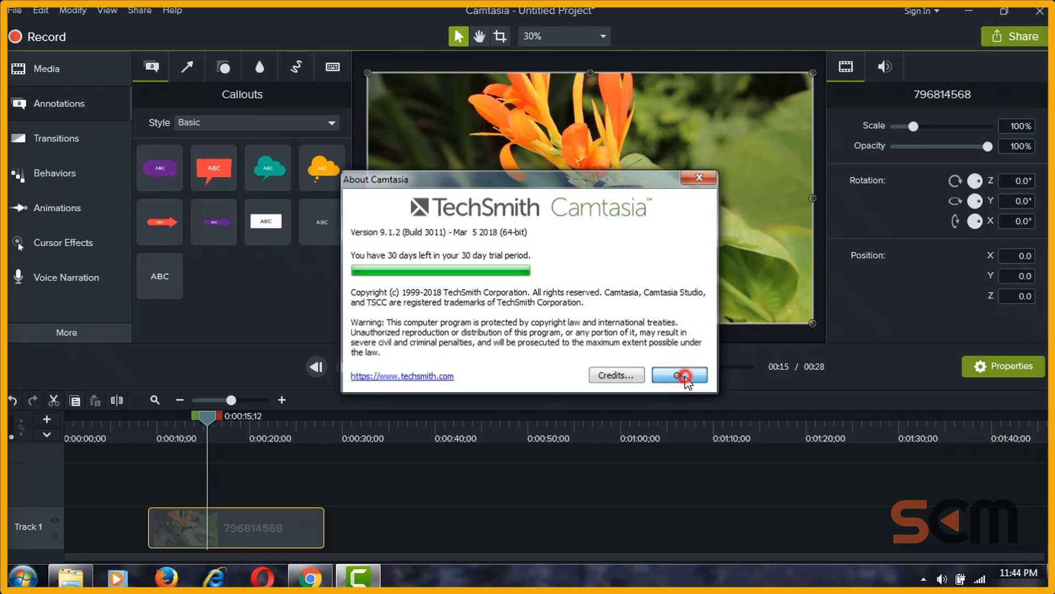
Move the 796814568 clip to the start of Track 1 and place the playhead at about 7 seconds
mouse_move(209, 424)
left_mouse_down()
mouse_move(266, 423)
mouse_move(180, 423)
mouse_move(254, 443)
mouse_move(216, 444)
left_mouse_up()
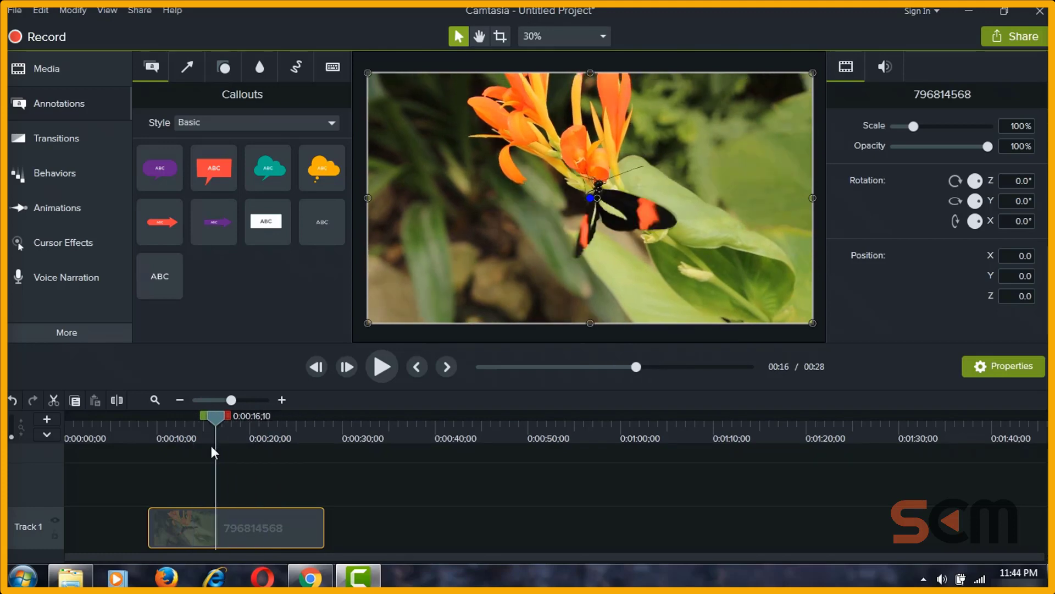
left_click_drag(250, 529, 144, 519)
left_click(134, 434)
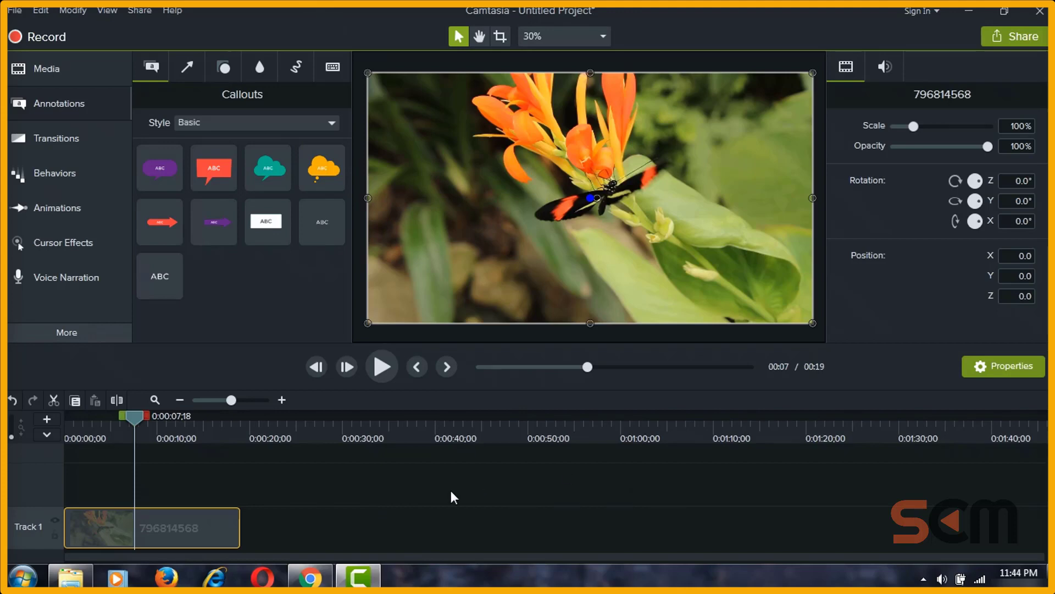
Switch to Chrome to view the version history page and the TechSmith home page, and return to Camtasia
mouse_move(311, 576)
left_click(311, 576)
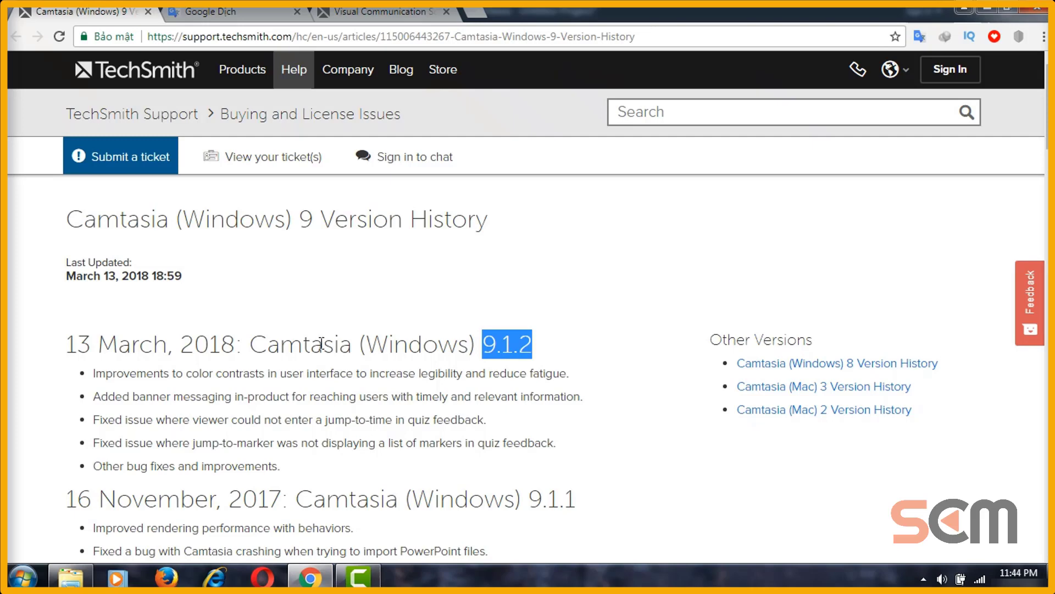
left_click(364, 12)
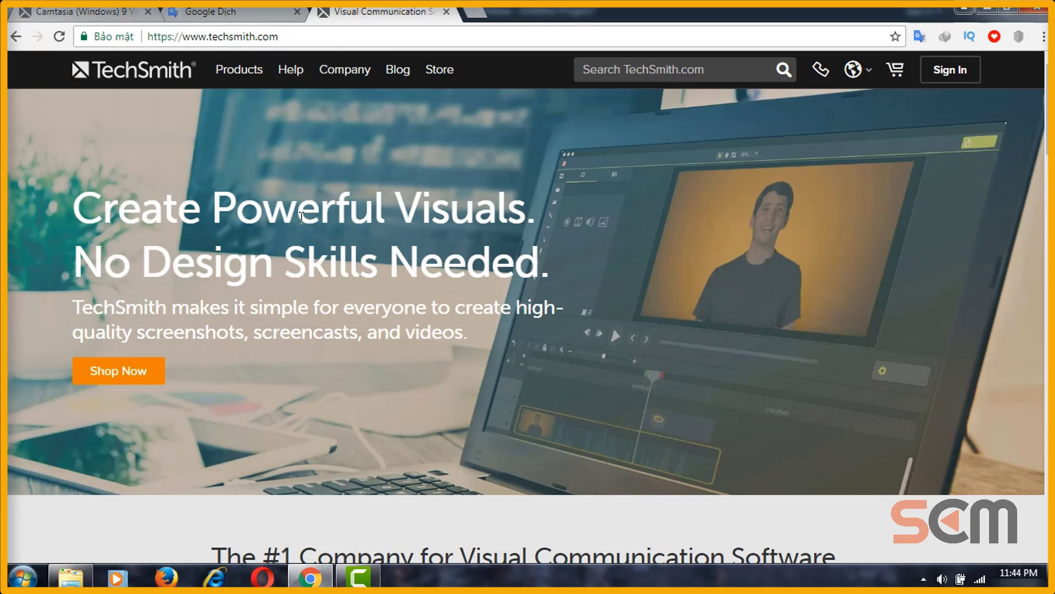
left_click(360, 577)
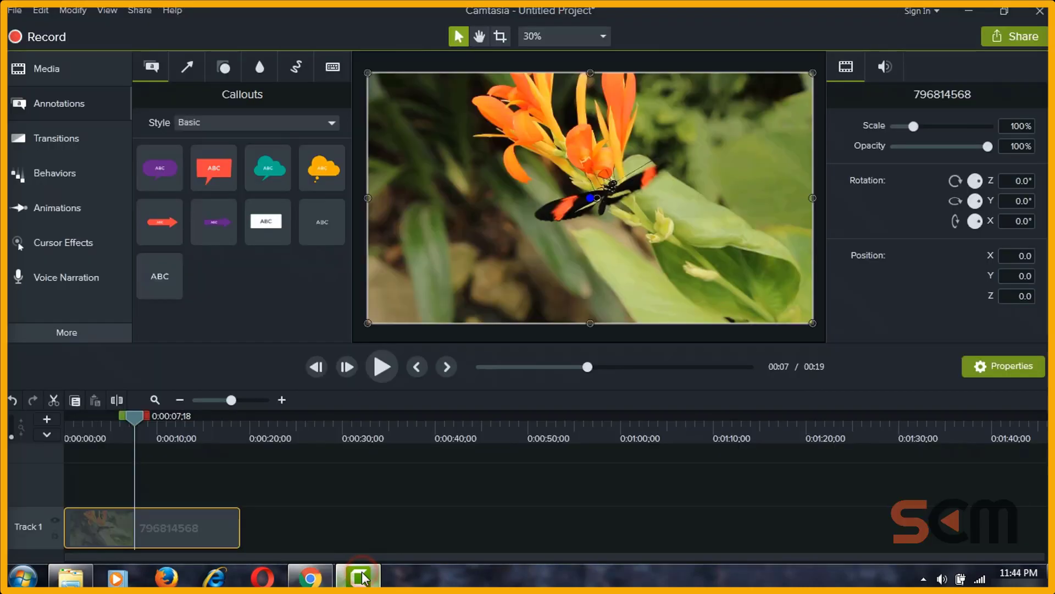
Open the local file export, compare its trial and full version options, and close the window without producing the video
left_click(176, 442)
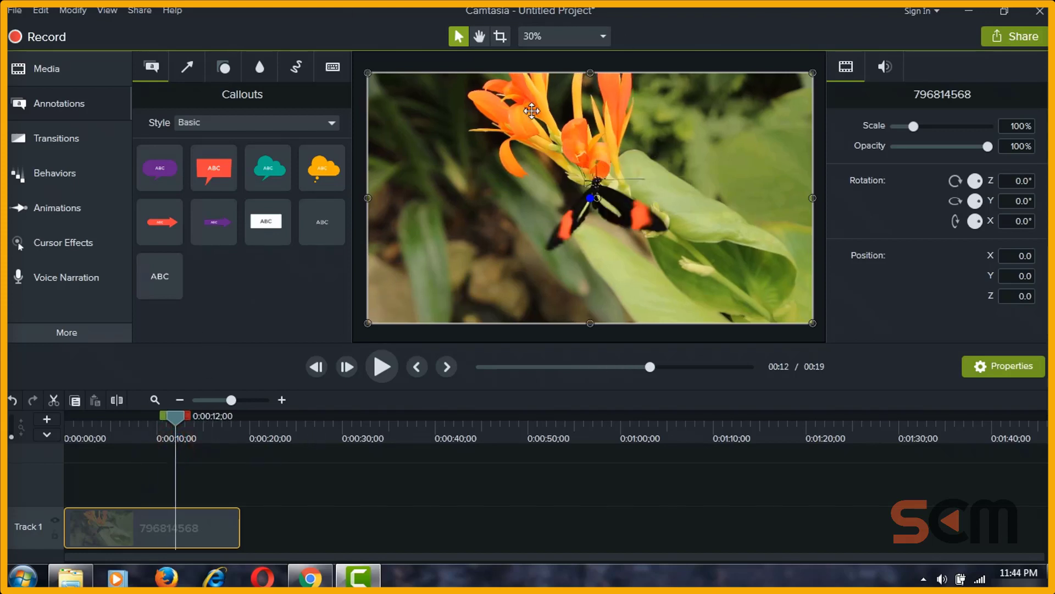
left_click(111, 439)
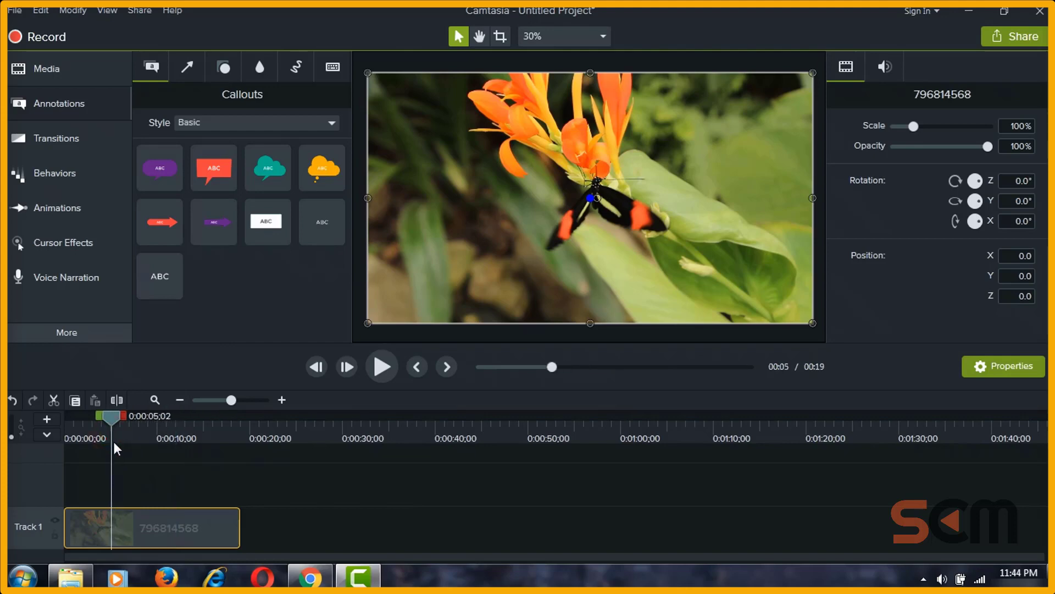
left_click(1010, 38)
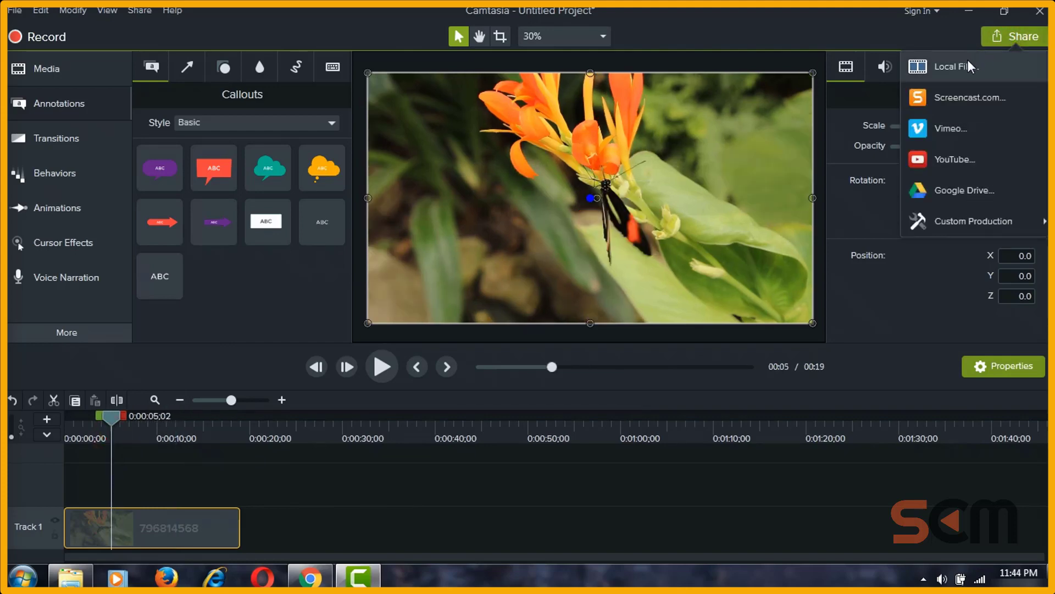
left_click(964, 66)
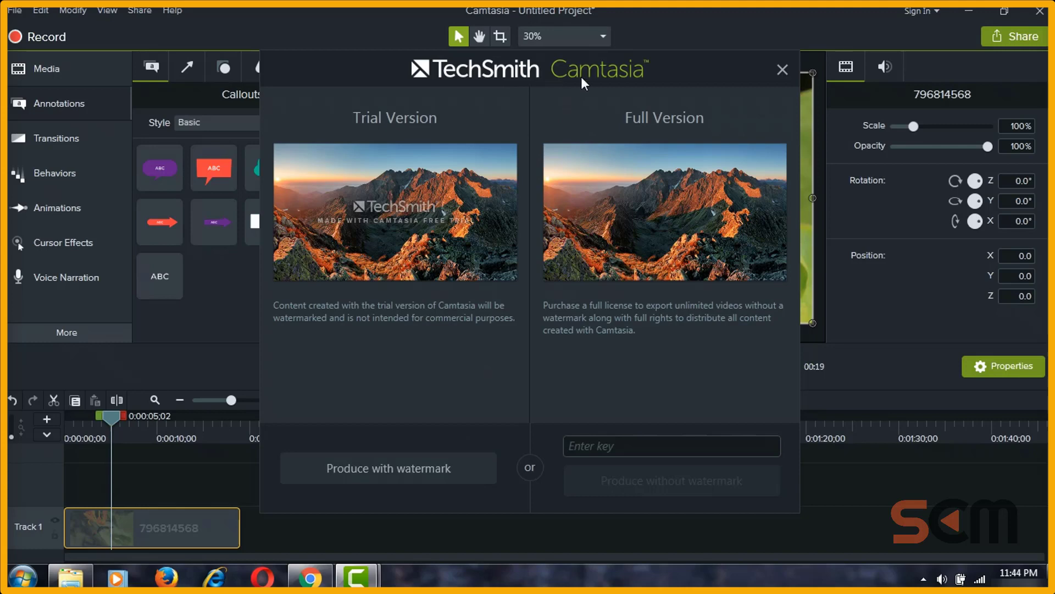
left_click_drag(582, 77, 504, 55)
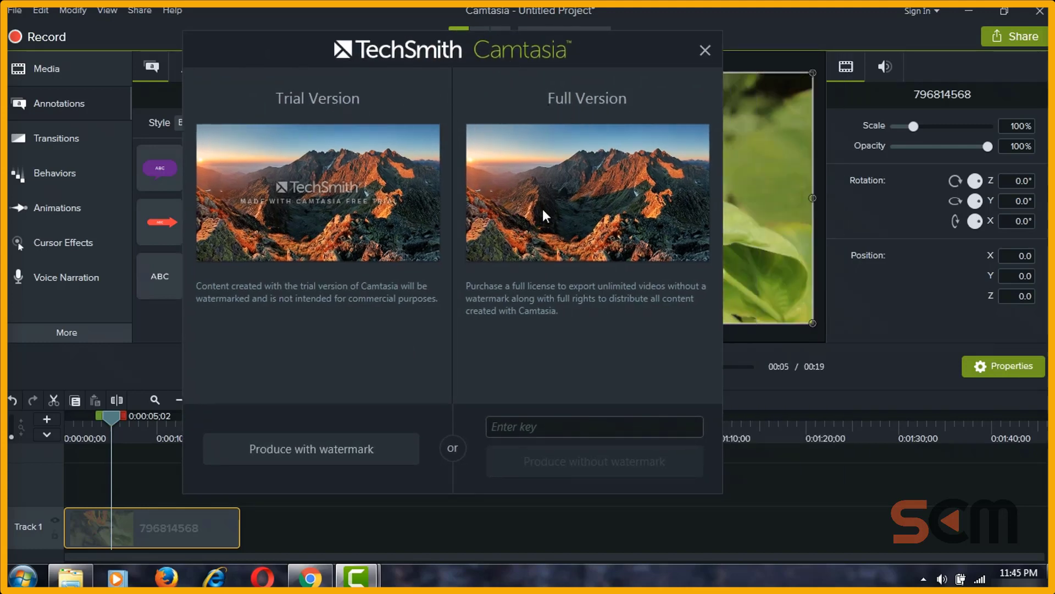
left_click(537, 428)
left_click(705, 50)
Preview the clip on the timeline at about 11 seconds and then at about 6 seconds
left_click_drag(114, 419, 133, 419)
left_click(169, 435)
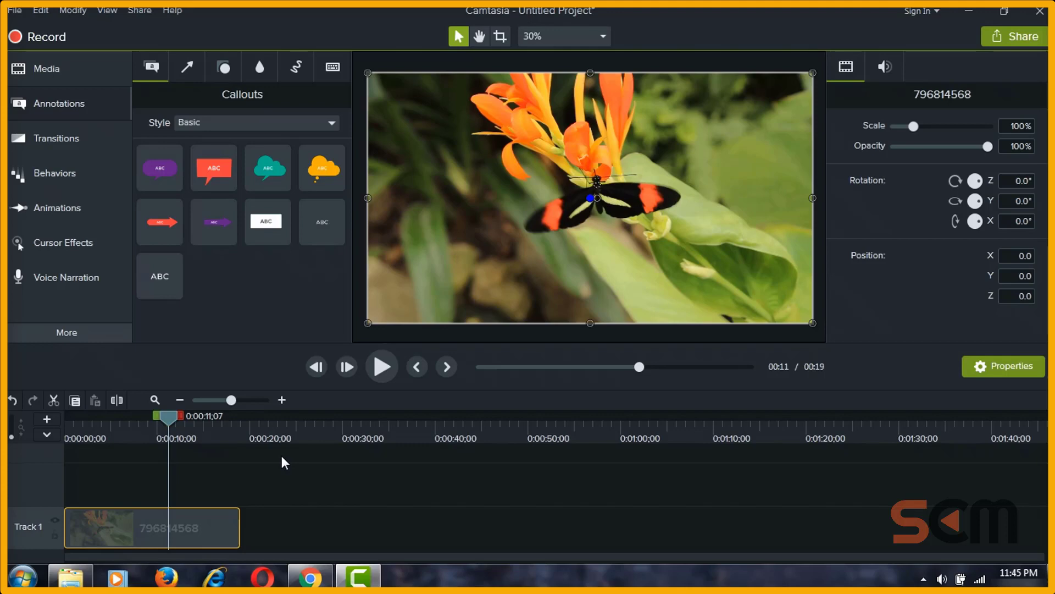
left_click_drag(168, 418, 143, 424)
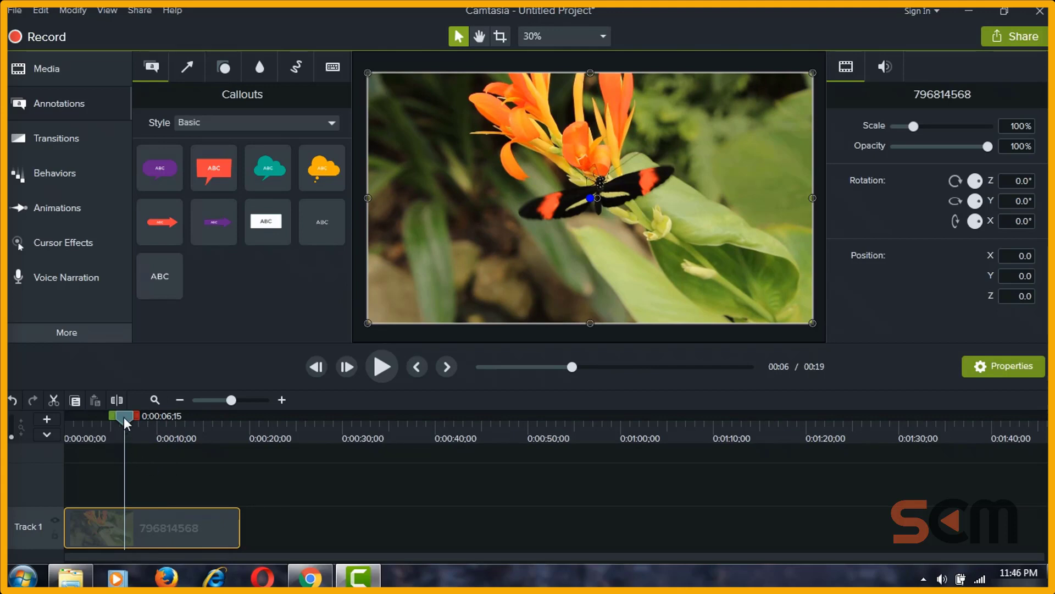
mouse_move(124, 417)
left_mouse_down()
mouse_move(182, 418)
mouse_move(108, 420)
mouse_move(124, 420)
left_mouse_up()
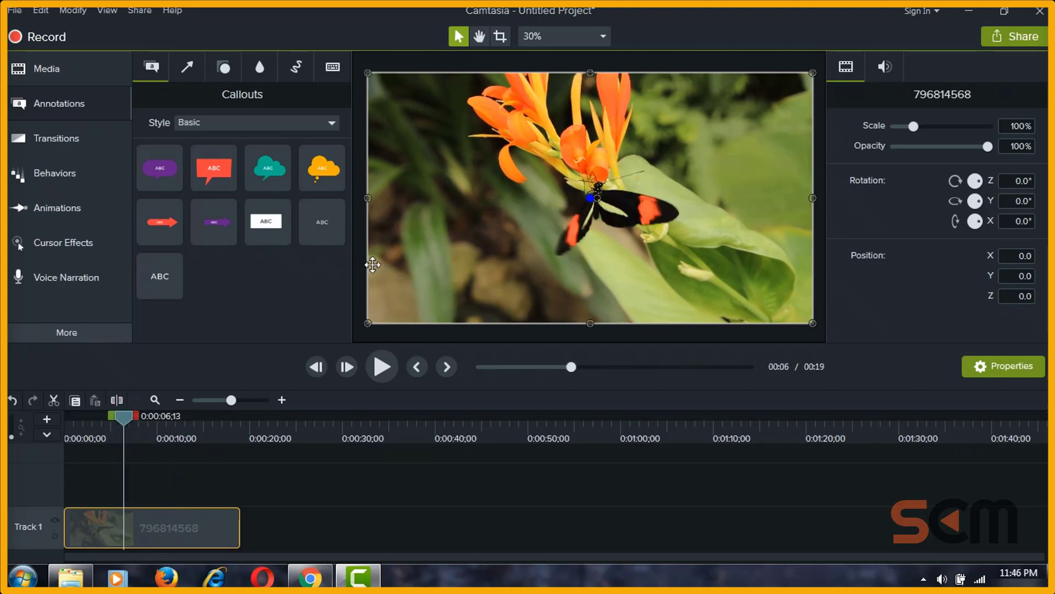